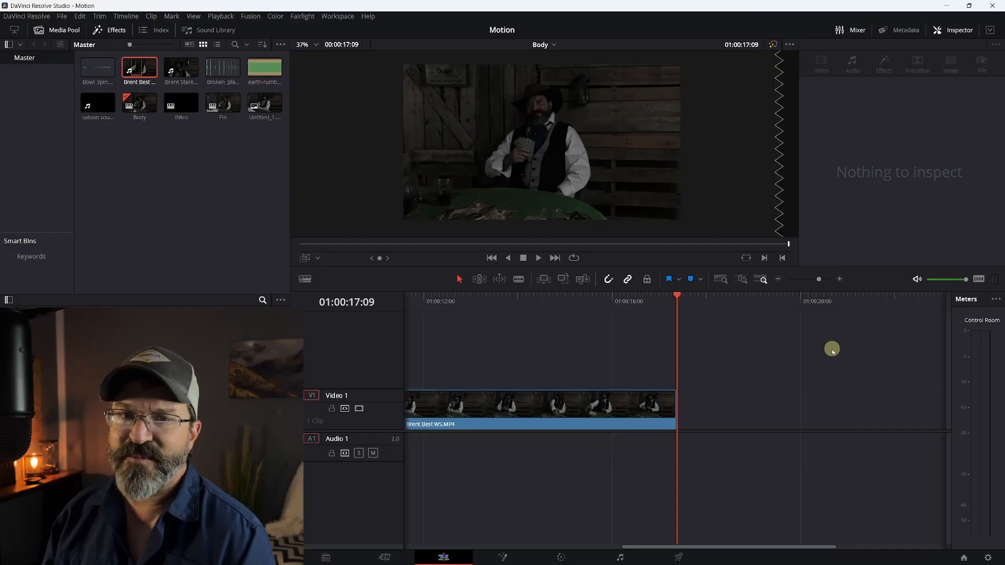
Play the opening seconds of the clip on Video 1 and return to its start.
key(Home)
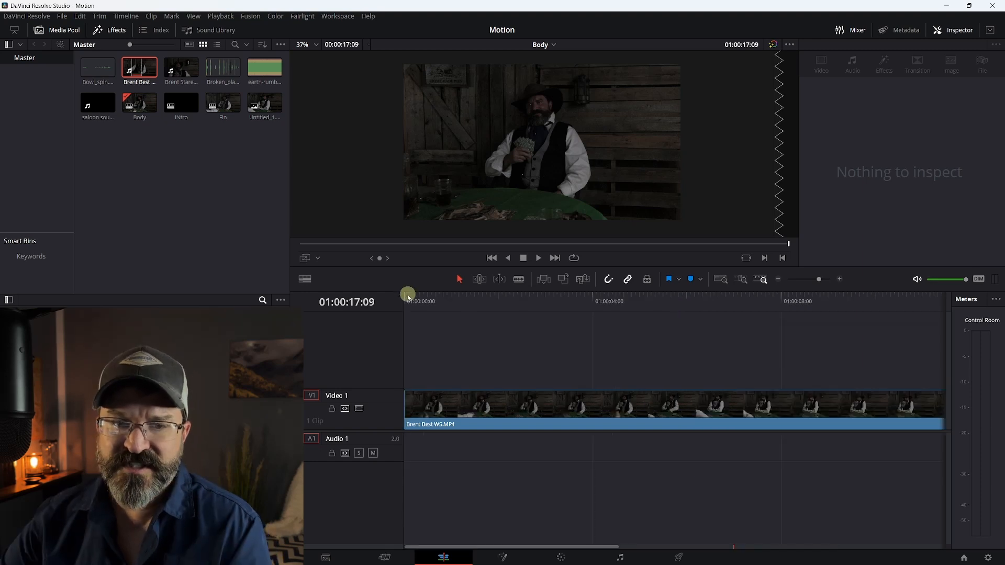
key(space)
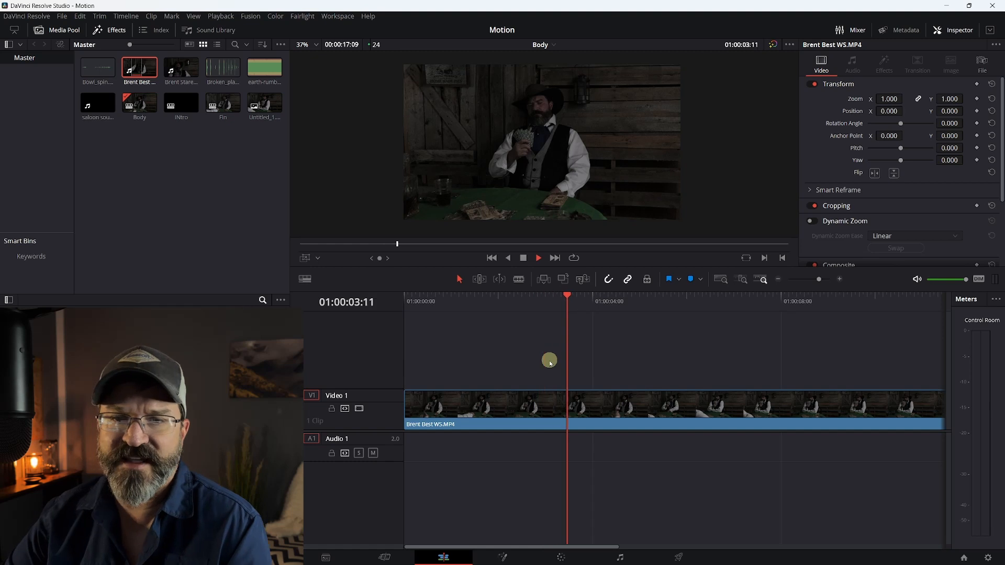
key(space)
key(Home)
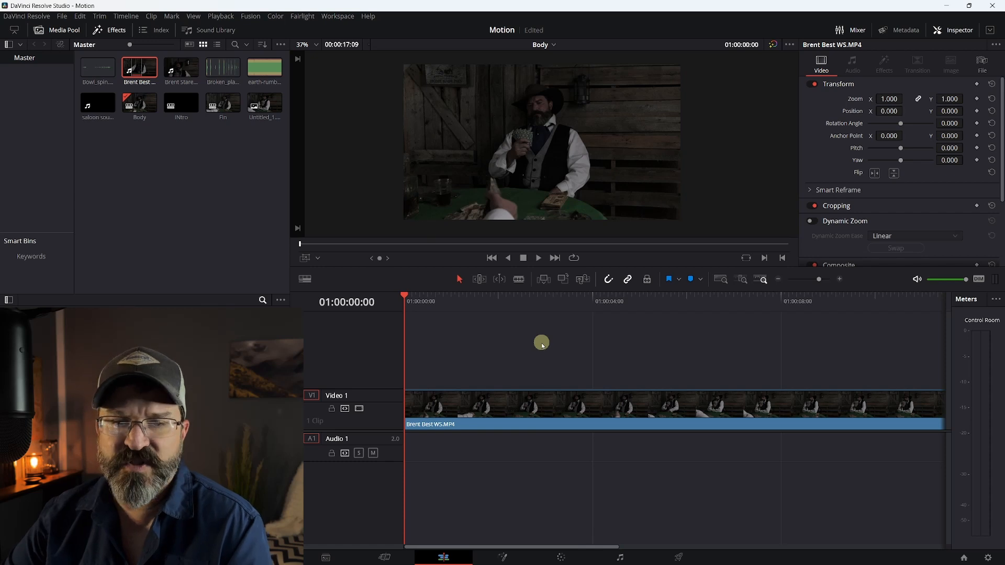
Enable Dynamic Zoom for the selected clip and check its ease options, keeping Linear.
click(827, 221)
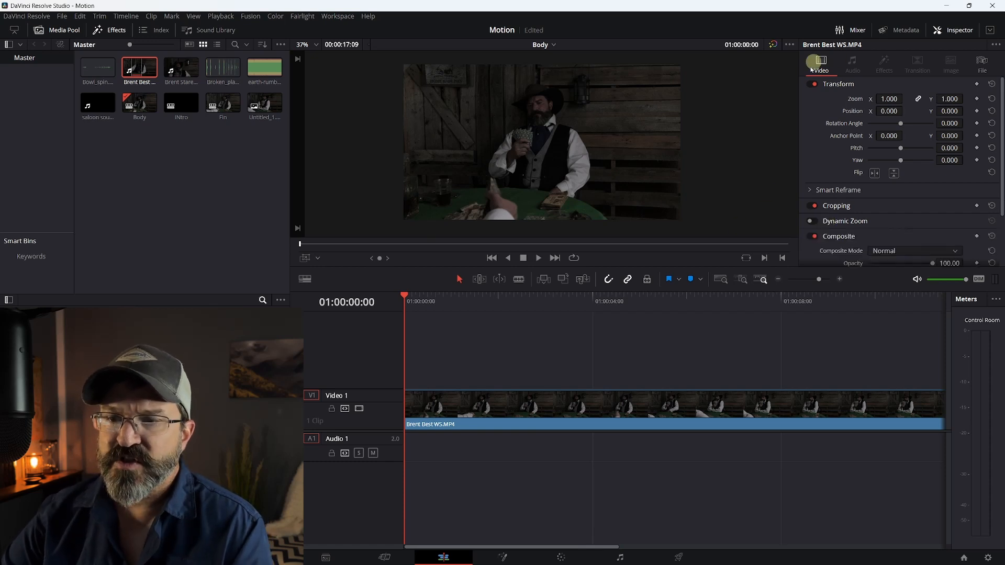
click(731, 396)
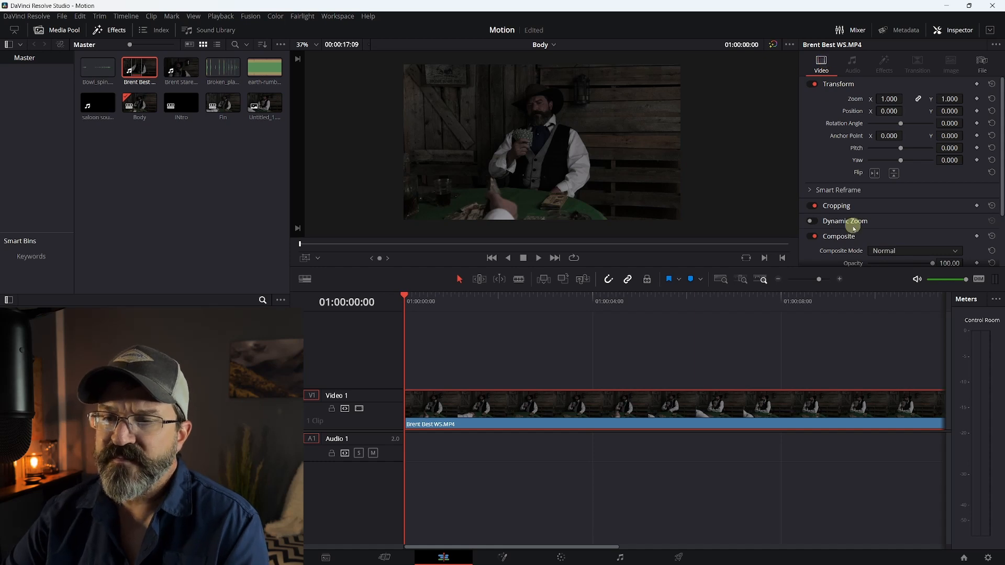
click(898, 226)
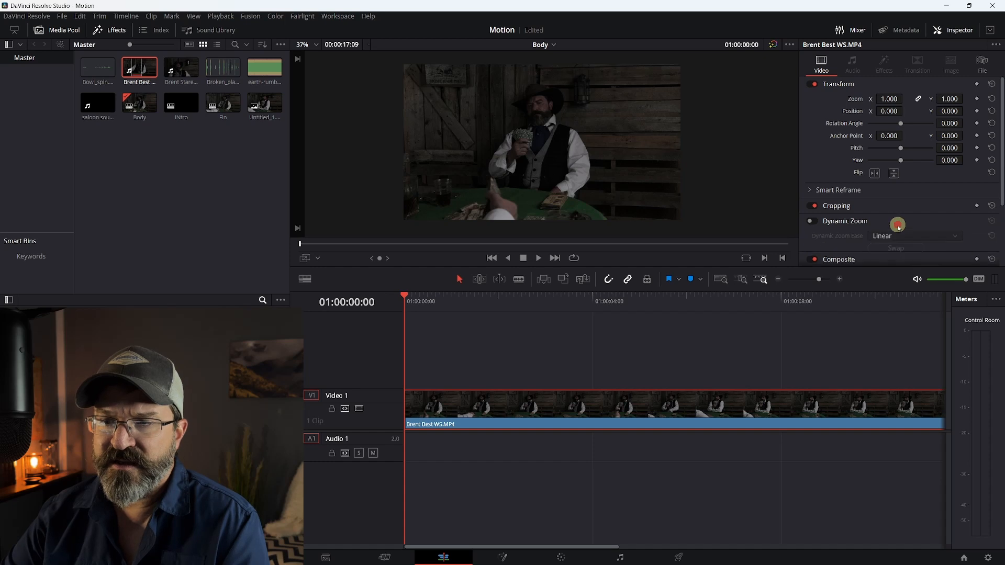
click(812, 221)
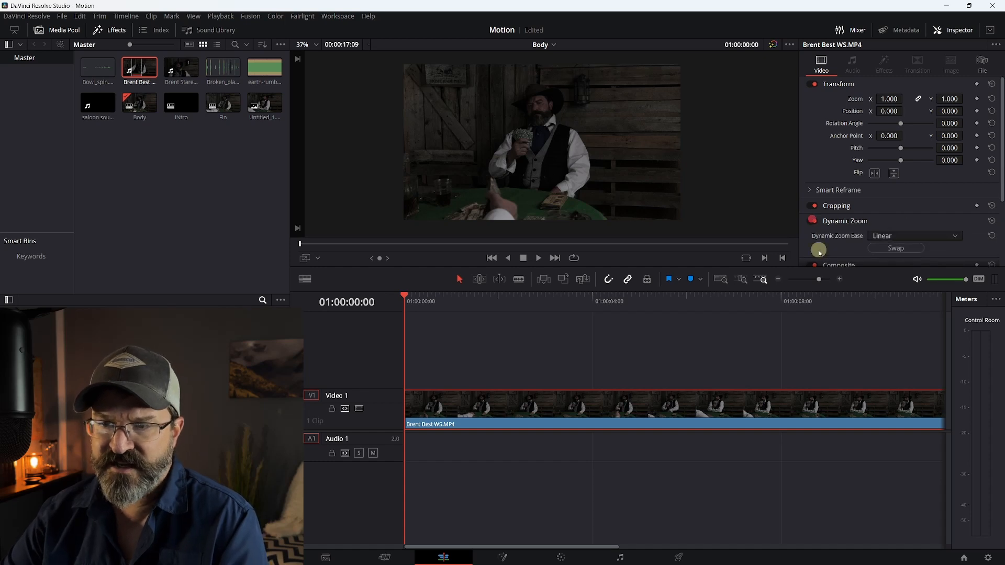
click(954, 238)
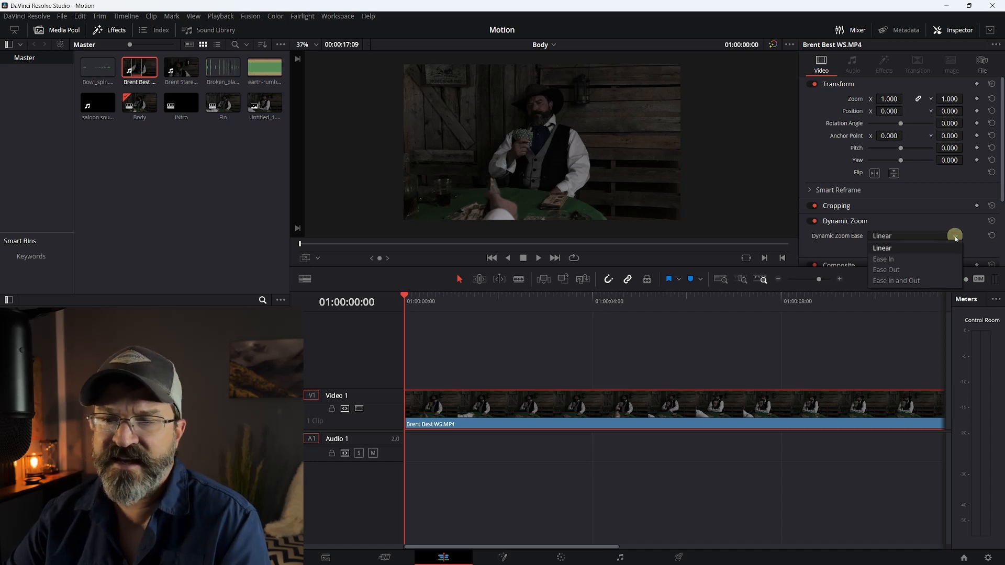
click(956, 238)
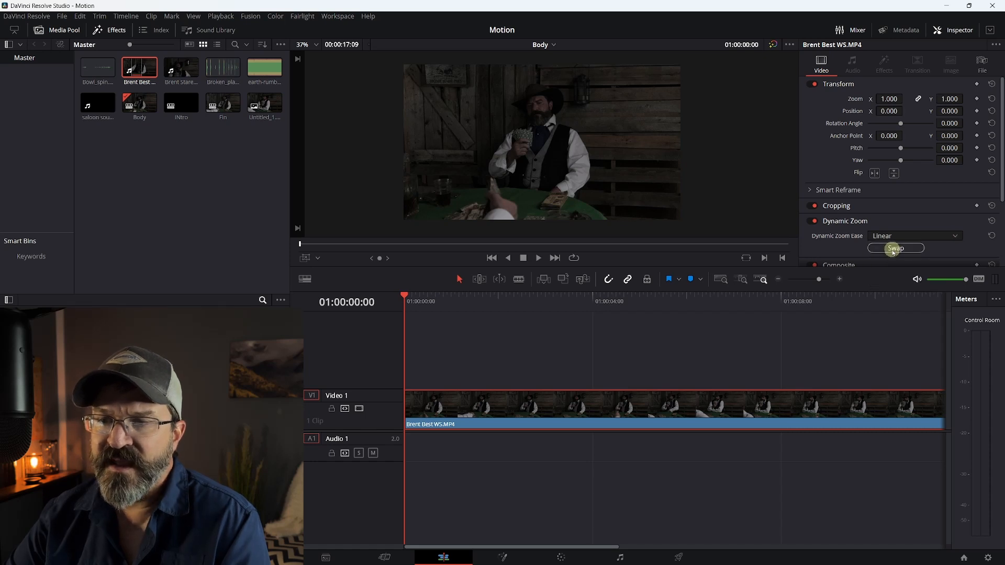
Preview the dynamic zoom, swap its direction, play it again and return to the clip's start.
key(space)
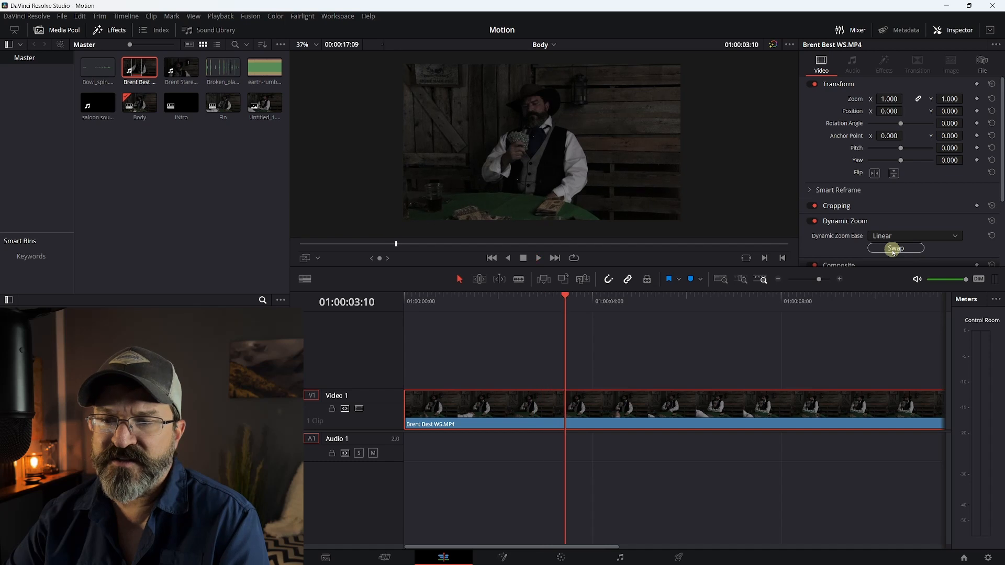
click(894, 250)
key(space)
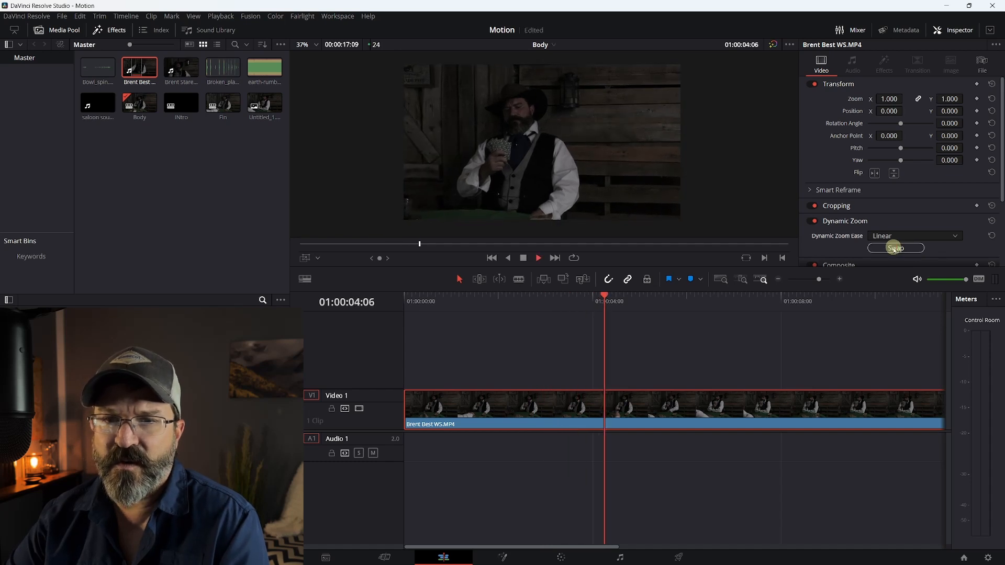
key(space)
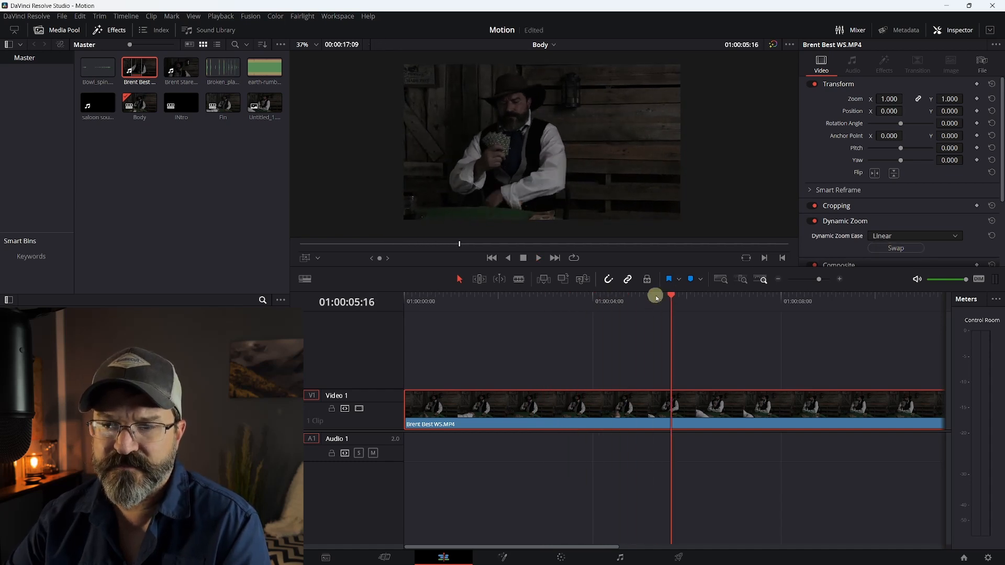
key(Home)
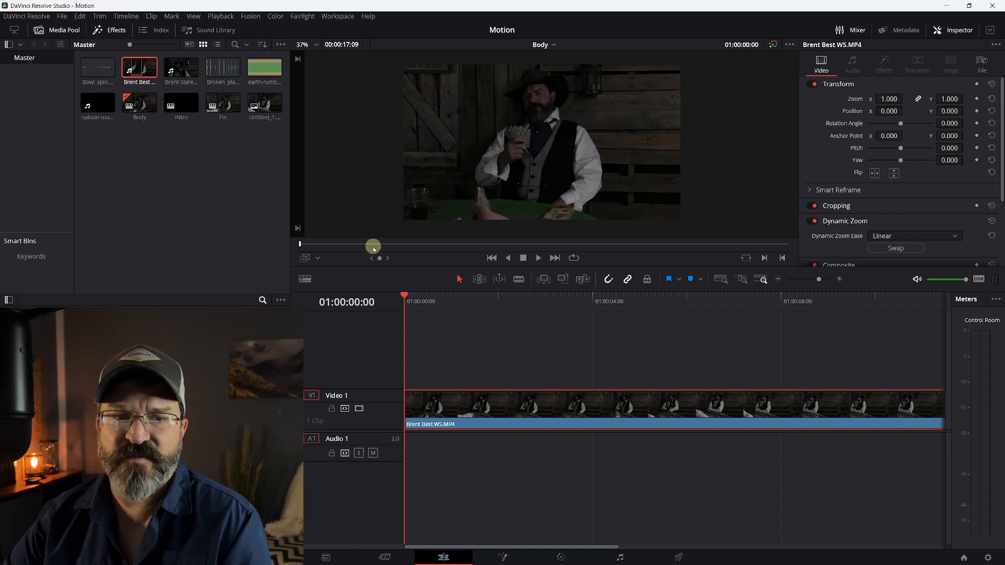
Show the Dynamic Zoom frame overlay in the viewer and swap its start and end frames.
click(317, 258)
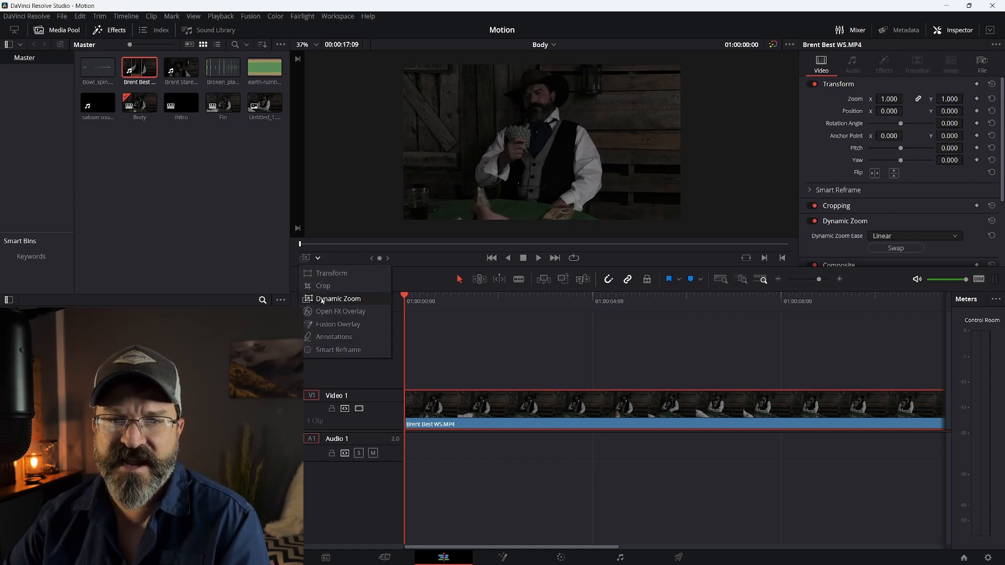
click(322, 299)
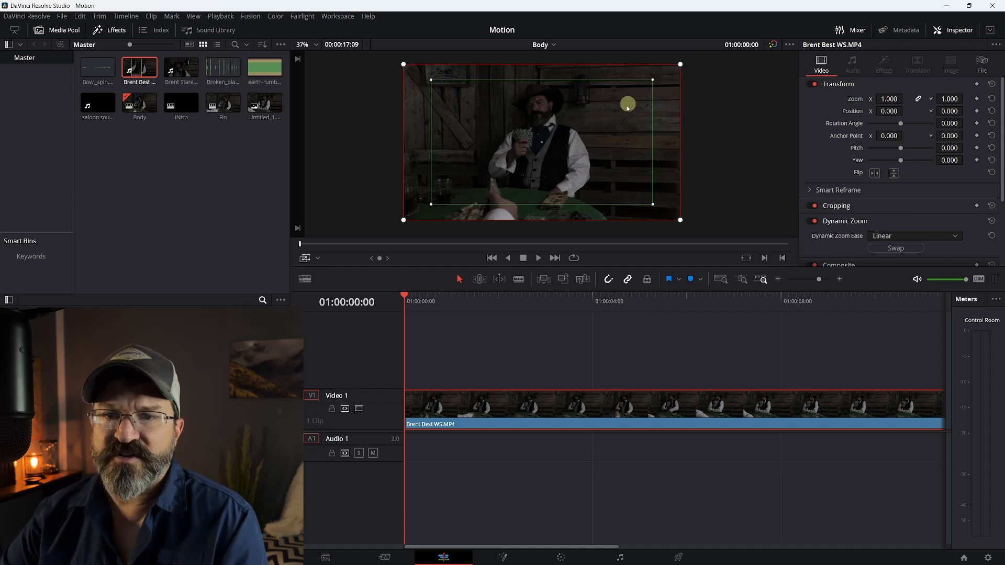
click(904, 249)
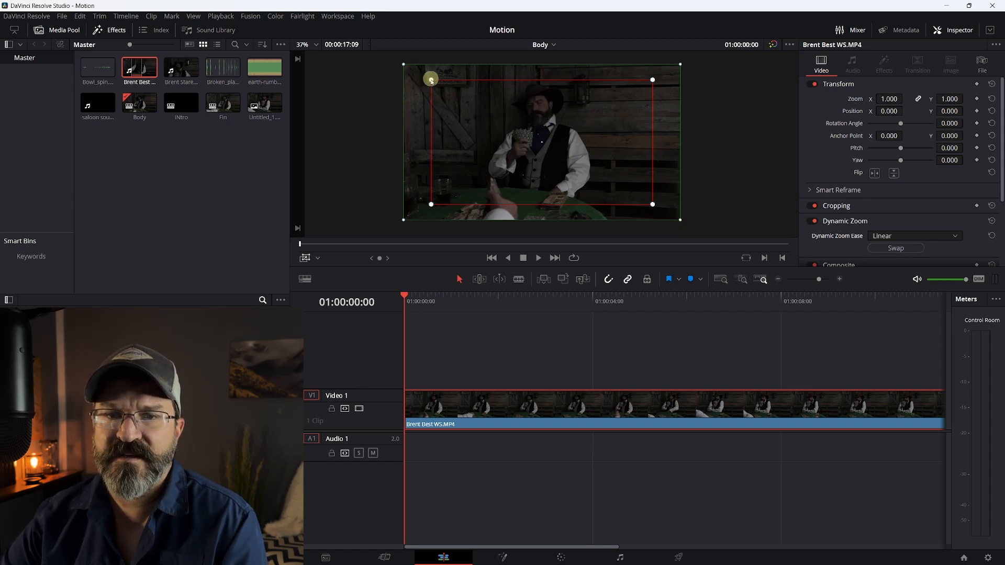
Shrink the dynamic zoom's red frame tightly around the seated man's face and preview the move from the clip's start.
drag(431, 80, 514, 142)
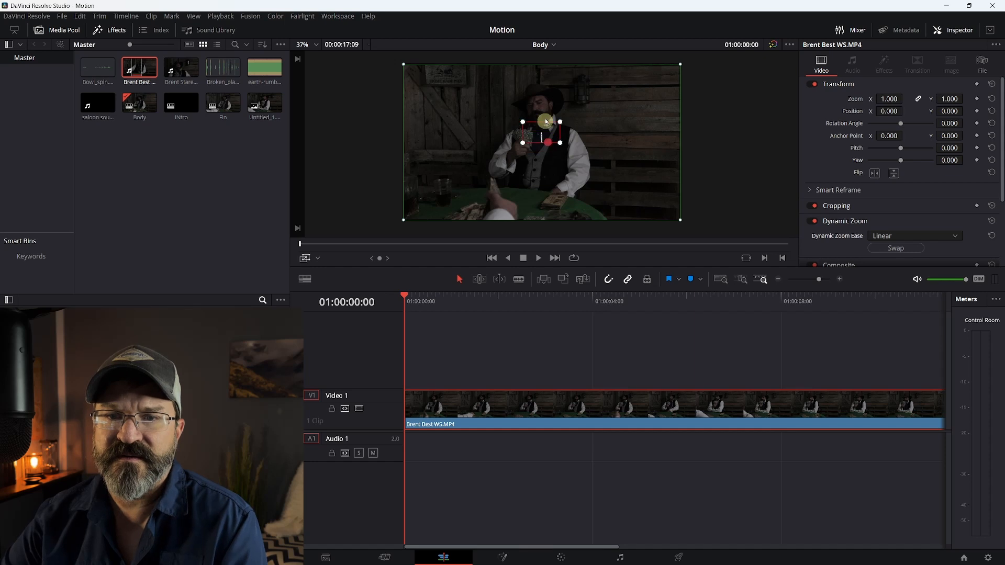
drag(545, 102, 543, 104)
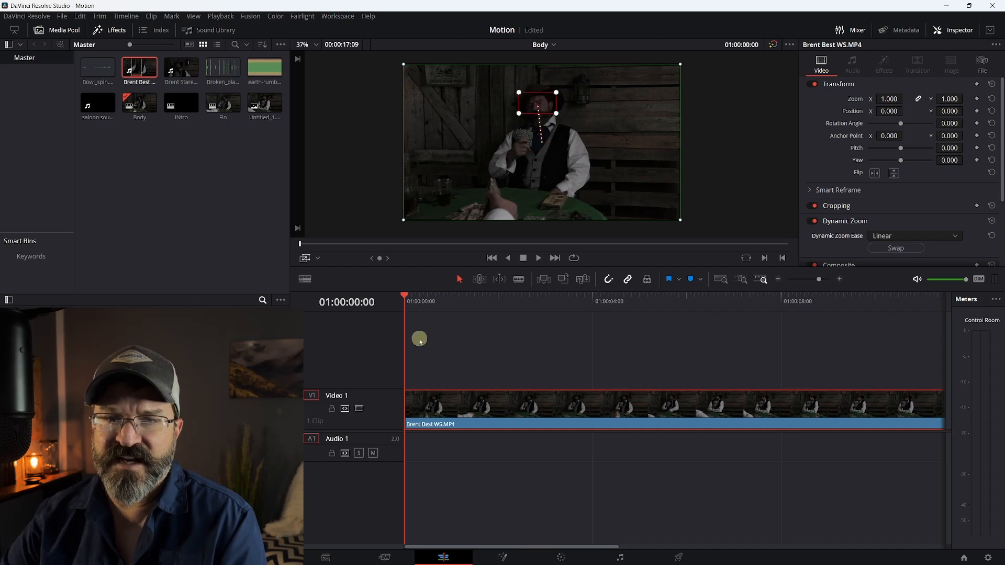
key(space)
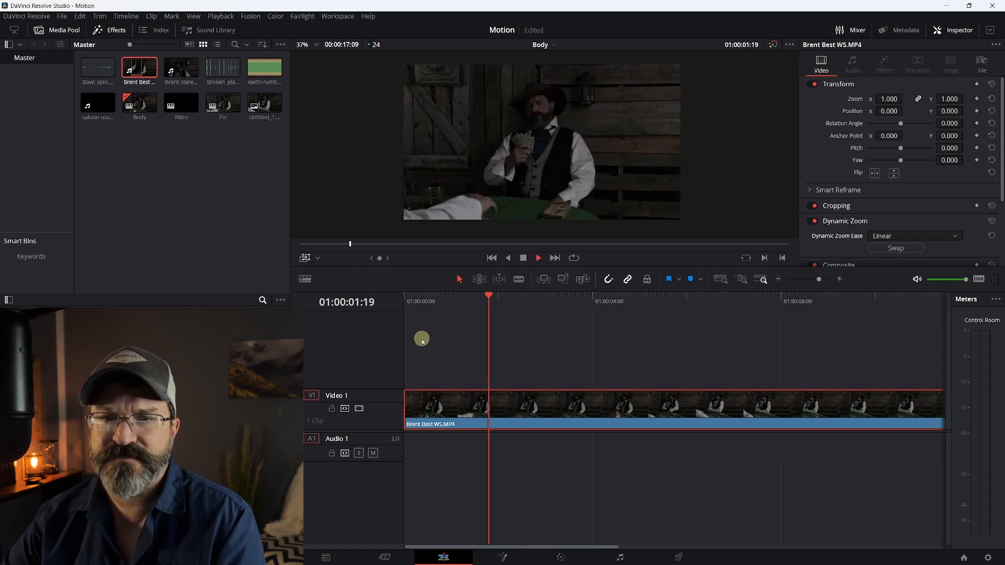
key(space)
drag(460, 296, 357, 285)
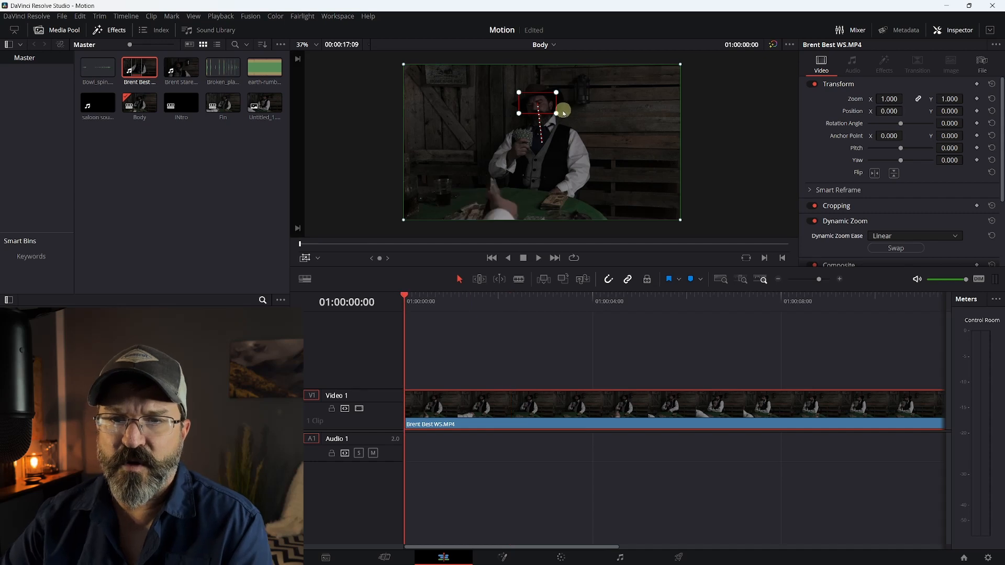
Enlarge the red dynamic zoom frame to a gentle crop, reposition it around the seated man and play the result.
drag(556, 113, 619, 168)
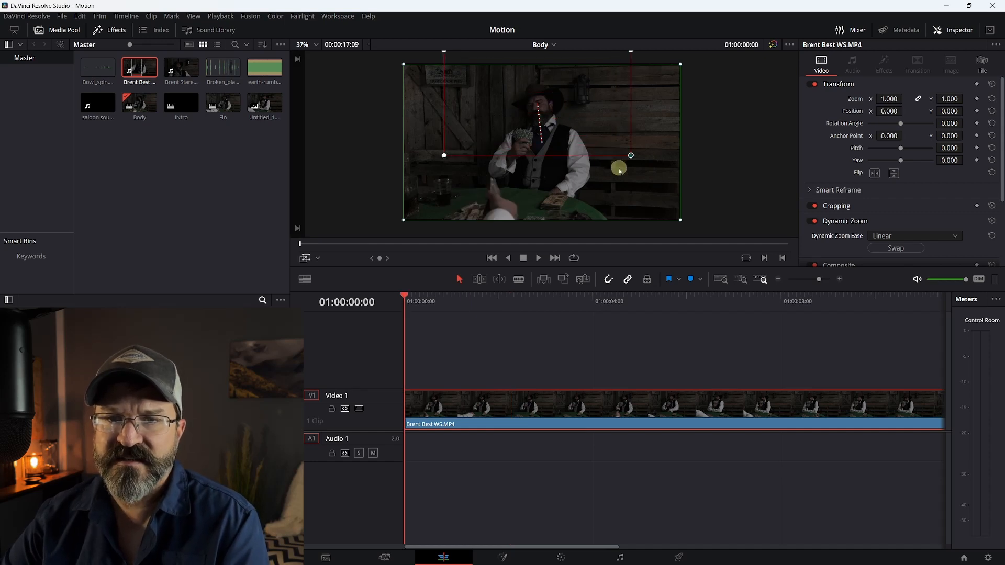
drag(590, 111, 598, 135)
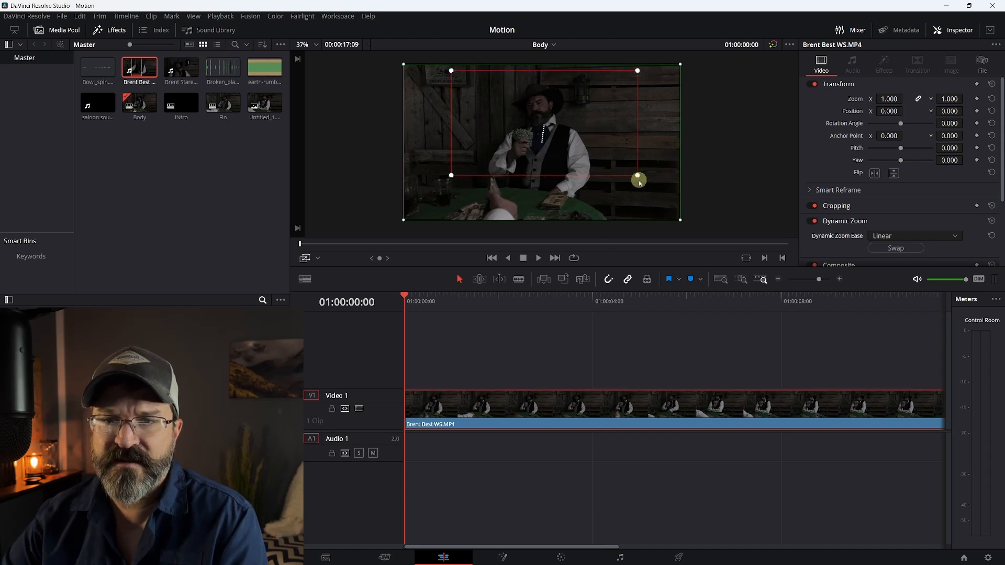
drag(638, 177, 648, 190)
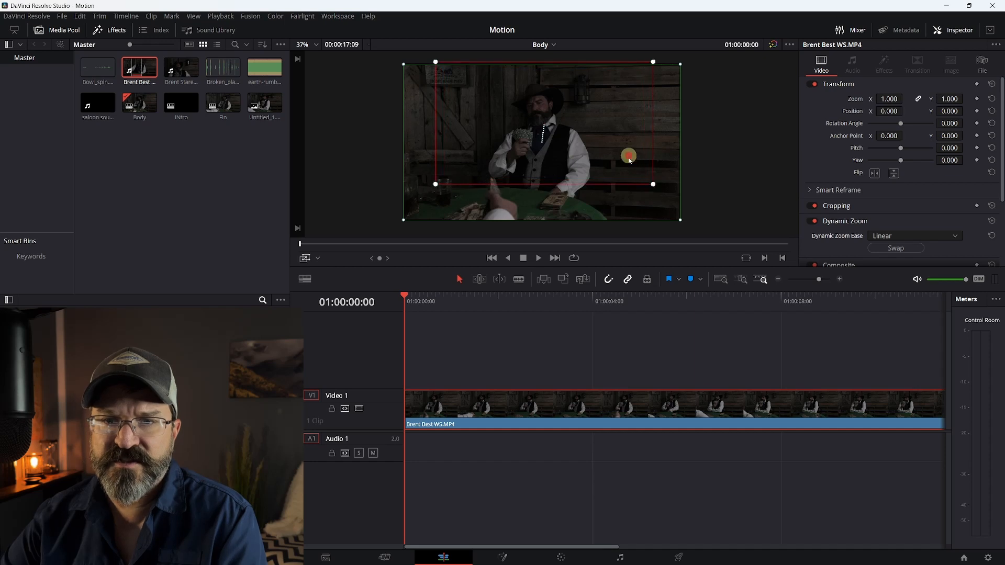
drag(628, 156, 632, 170)
click(547, 379)
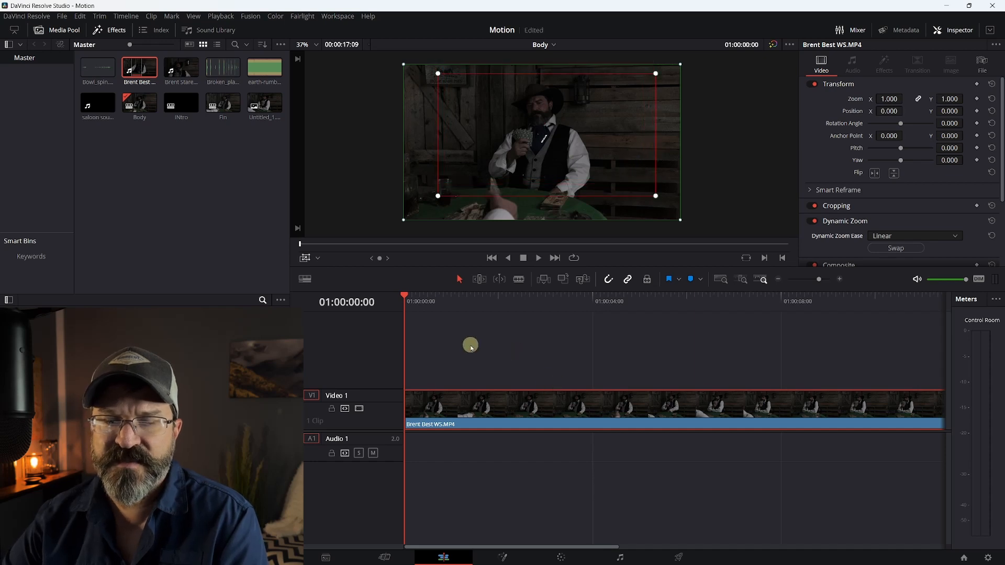
key(space)
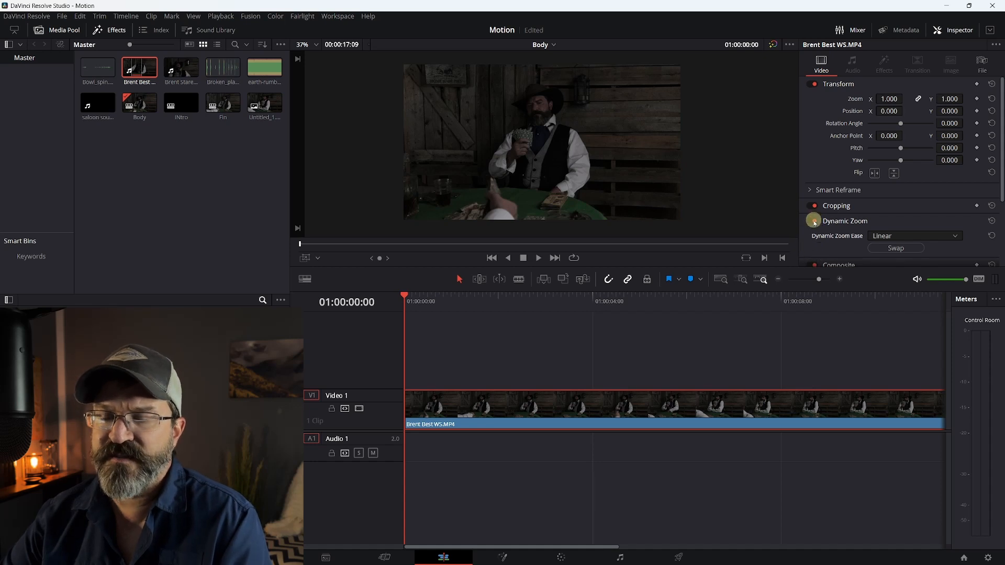
Turn off Dynamic Zoom and keyframe all Transform parameters at the clip's start.
click(813, 221)
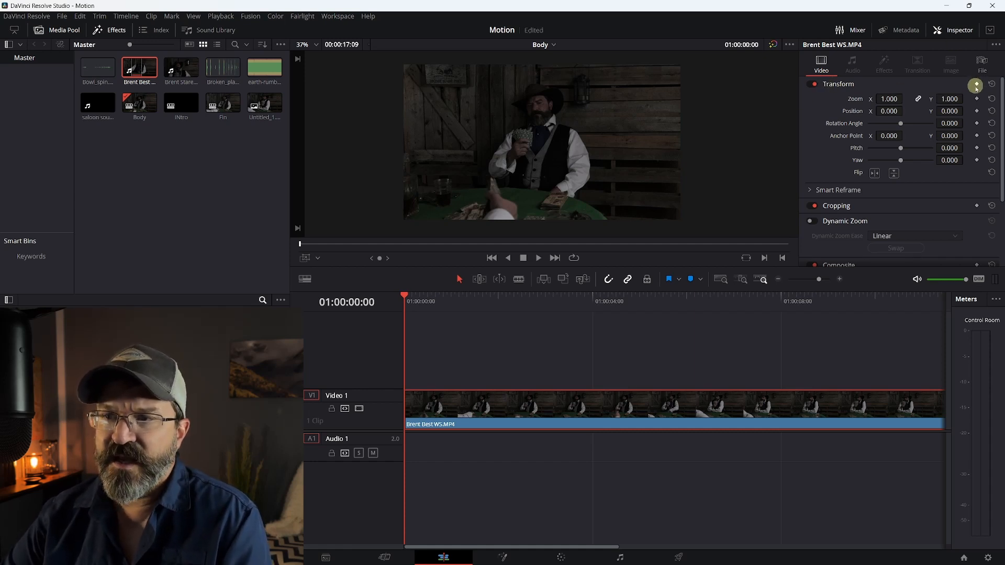
click(976, 85)
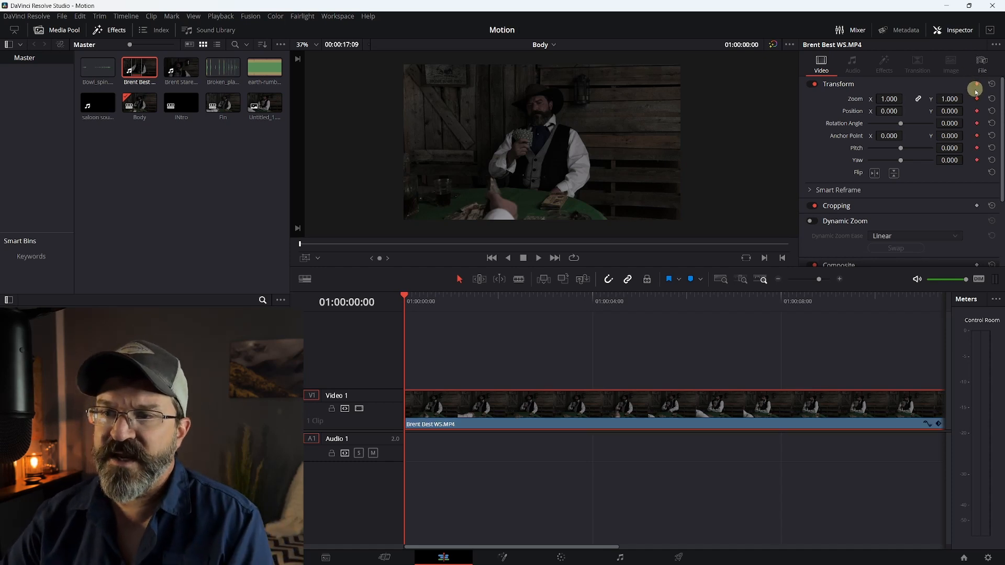
Add Zoom and Position keyframes at 01:00:04:14.
drag(406, 298, 620, 302)
click(977, 99)
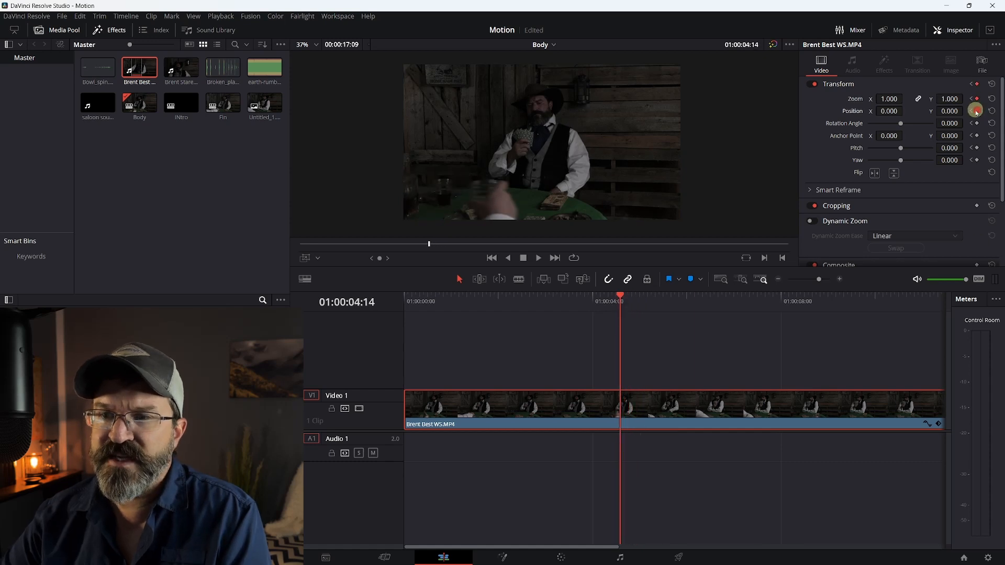
click(977, 110)
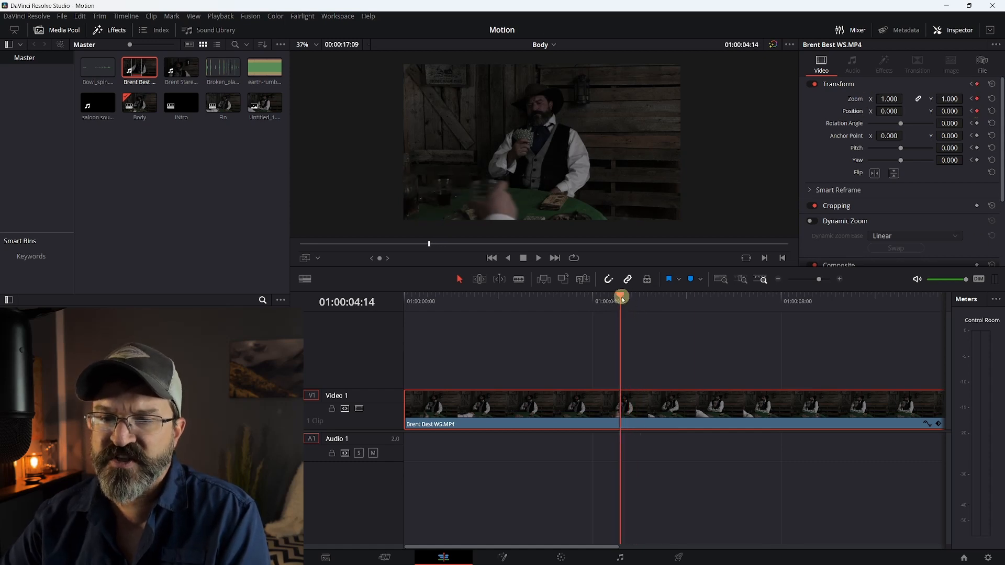
At 01:00:06:22, set the clip's Zoom to 1.170 and its Position to X 87 and Y -65.
drag(620, 298, 731, 314)
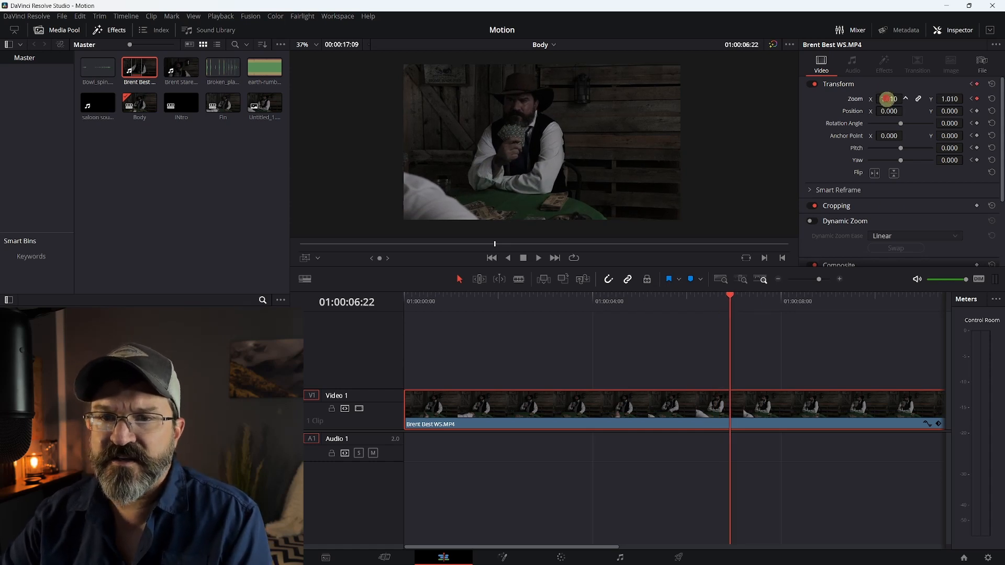
drag(886, 98, 913, 115)
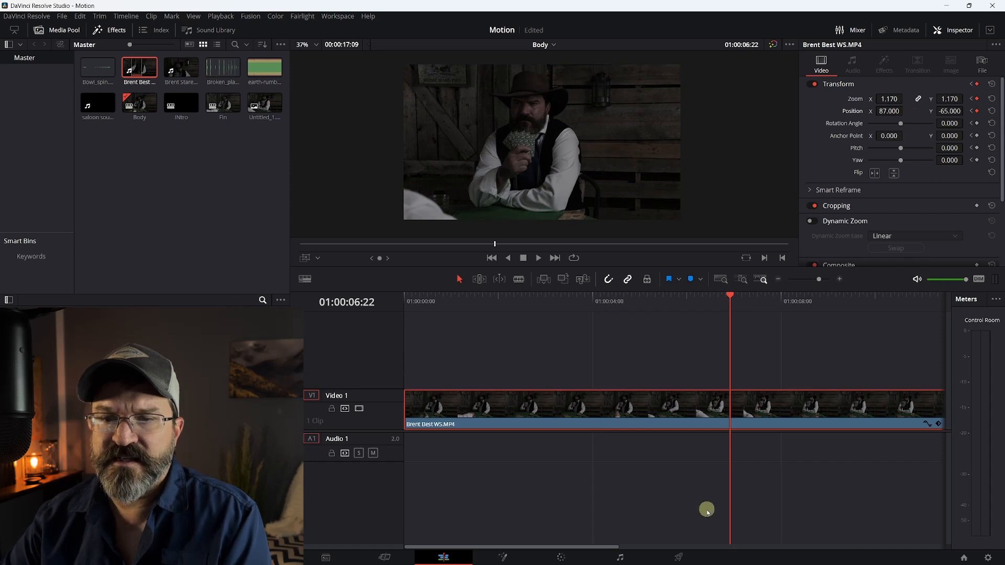
Play back the keyframed zoom from the clip's start and continue to about 01:00:13:01.
click(409, 301)
key(space)
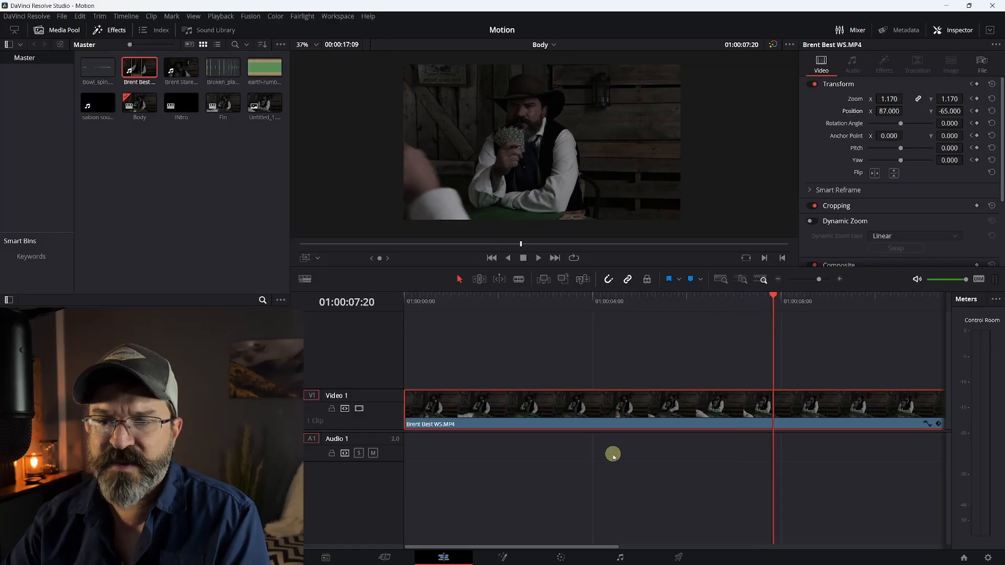
drag(579, 546, 692, 560)
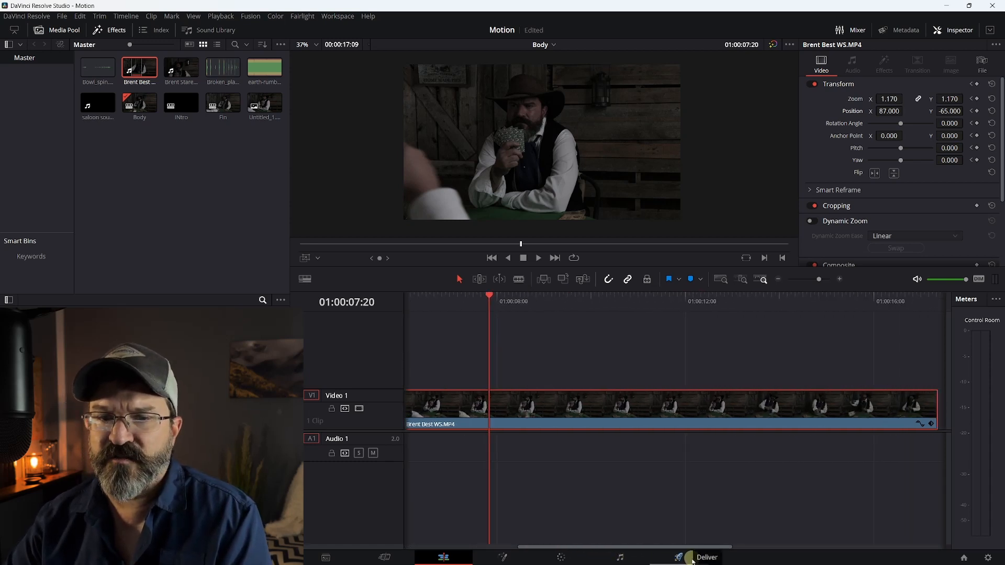
key(space)
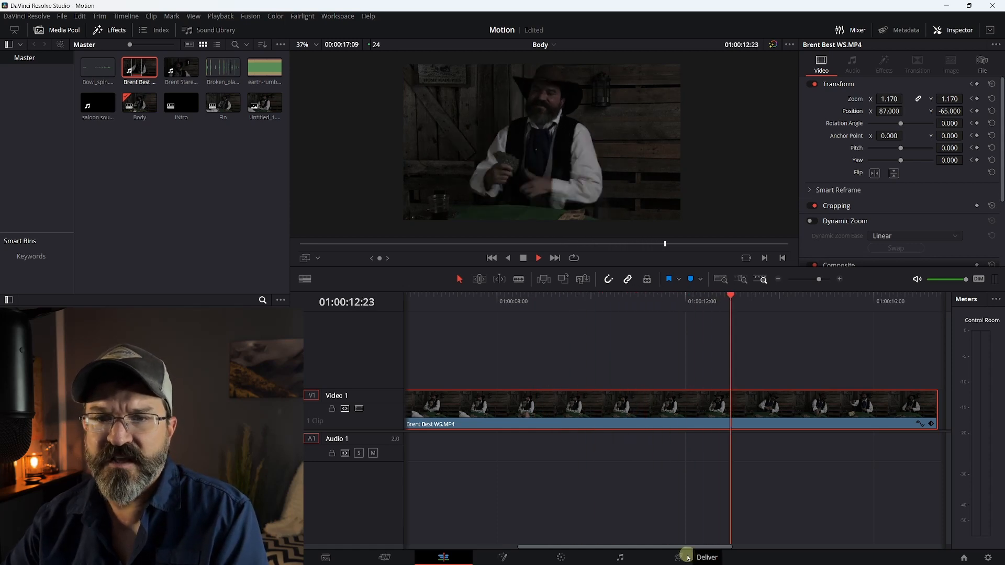
key(space)
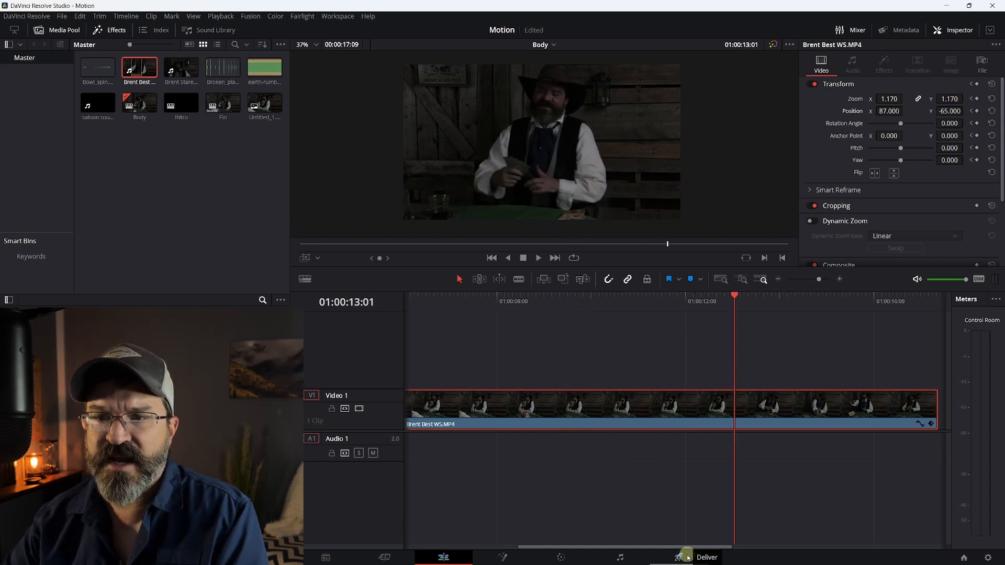
Add Zoom and Position keyframes at 01:00:11:23.
click(684, 300)
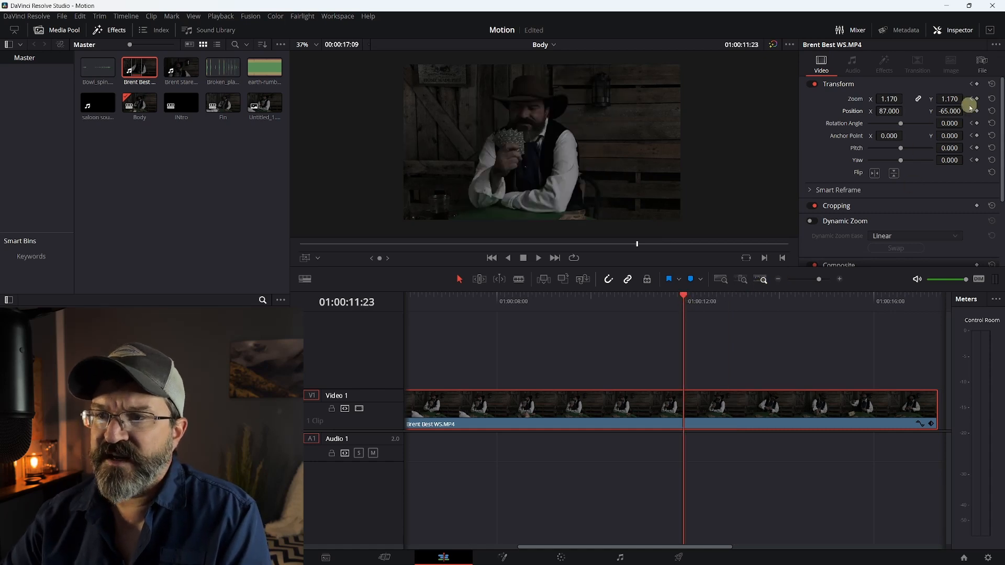
click(976, 98)
click(977, 111)
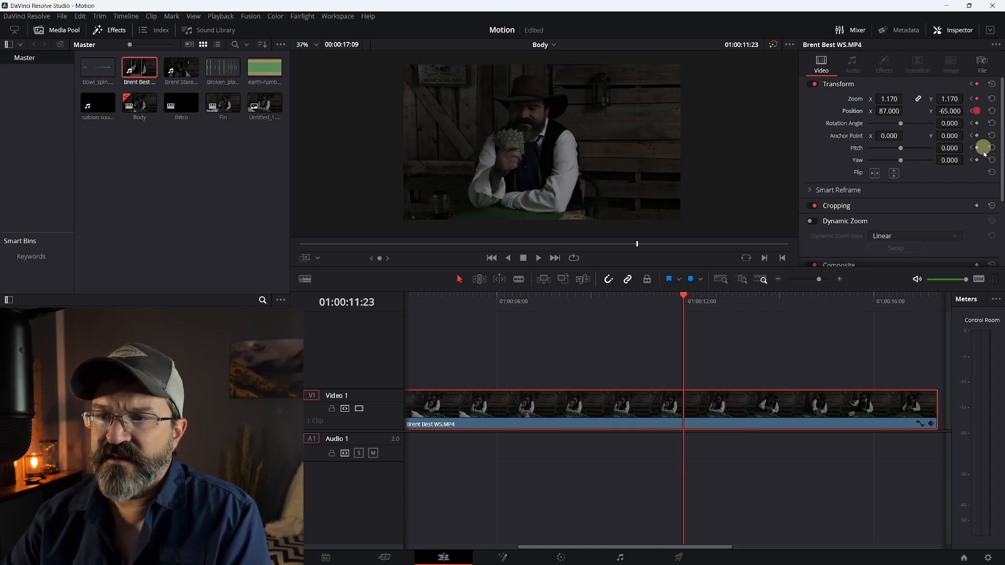
Advance to 01:00:14:03 and adjust the clip's Zoom and Position for another keyframed move.
key(space)
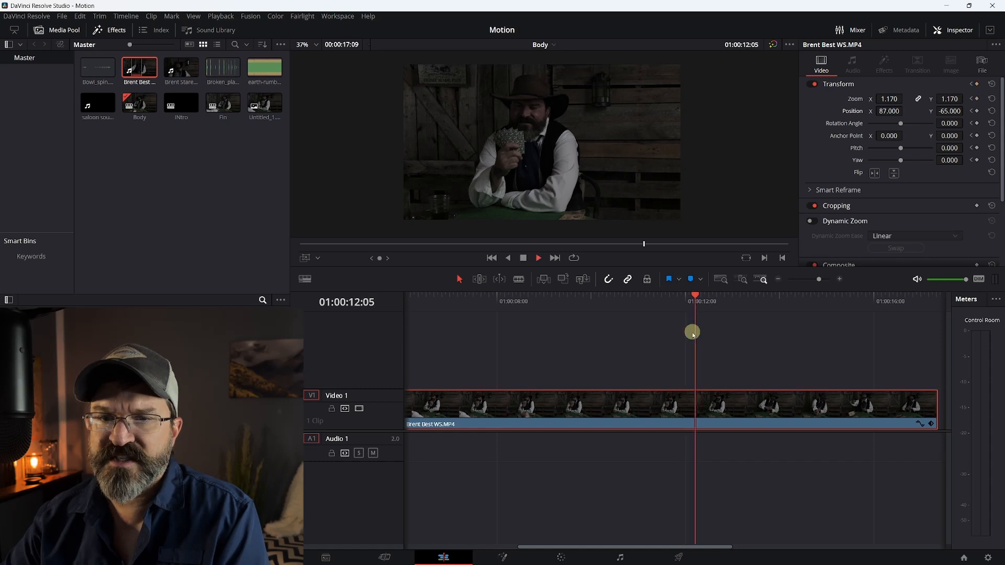
key(space)
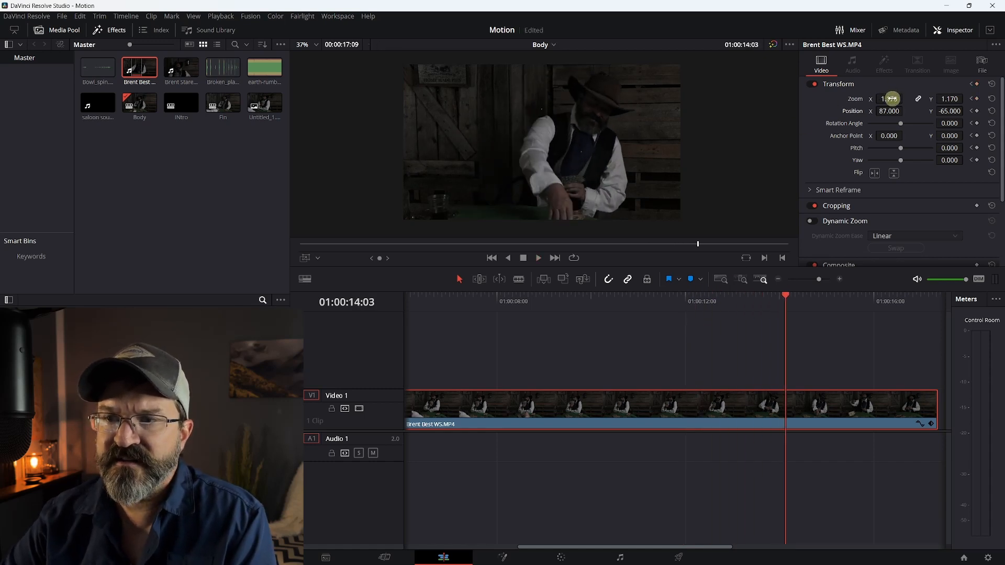
drag(892, 99, 966, 112)
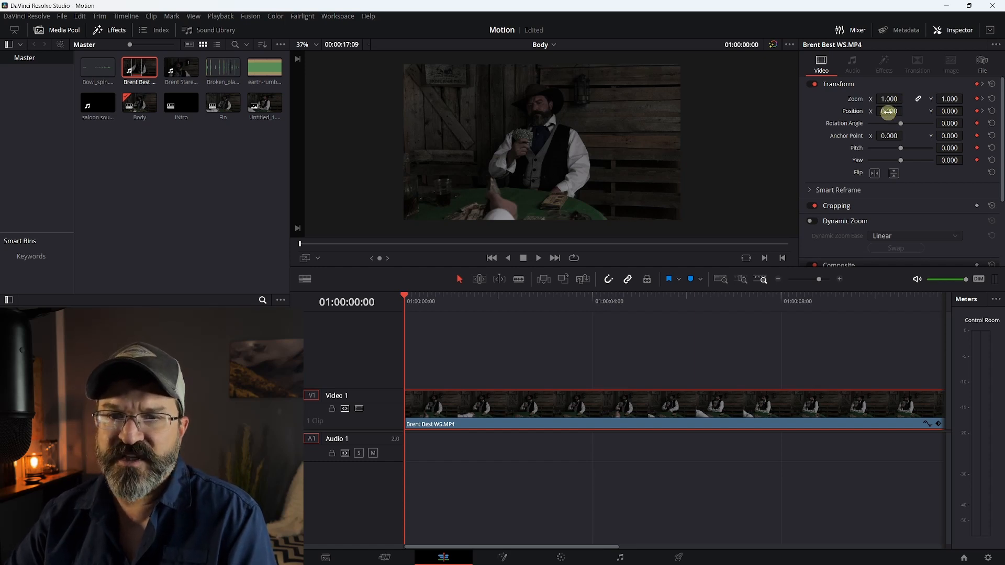
Keyframe small Position shifts at intervals from the clip's start, including X -5.313 and Y 2.041 at 01:00:04:05.
key(space)
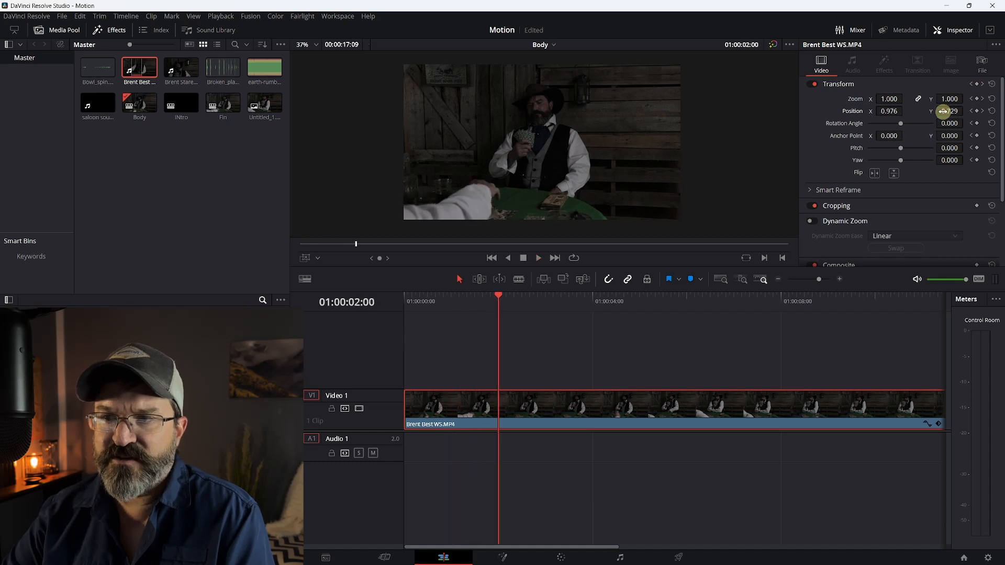
key(space)
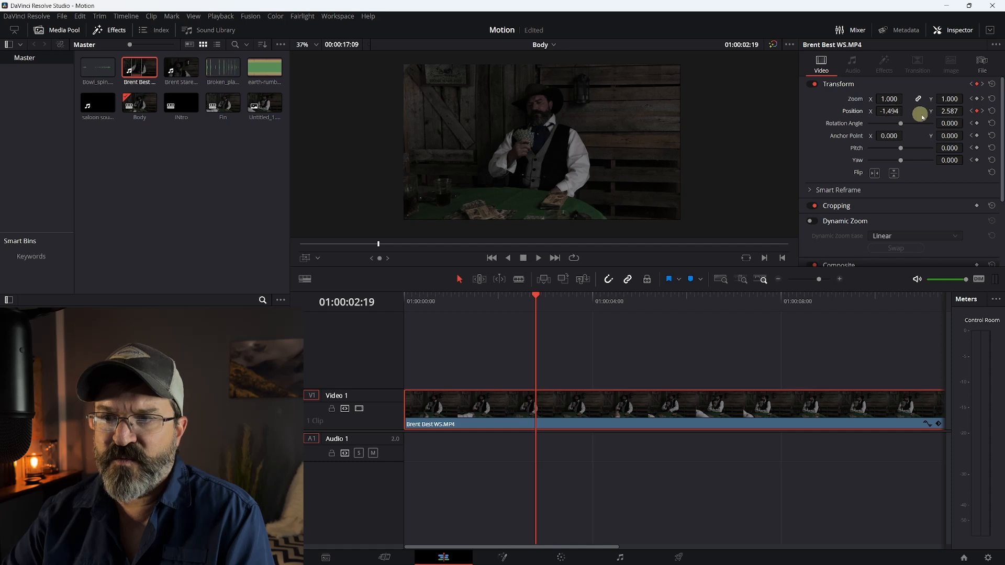
key(space)
key(space)
drag(948, 111, 949, 111)
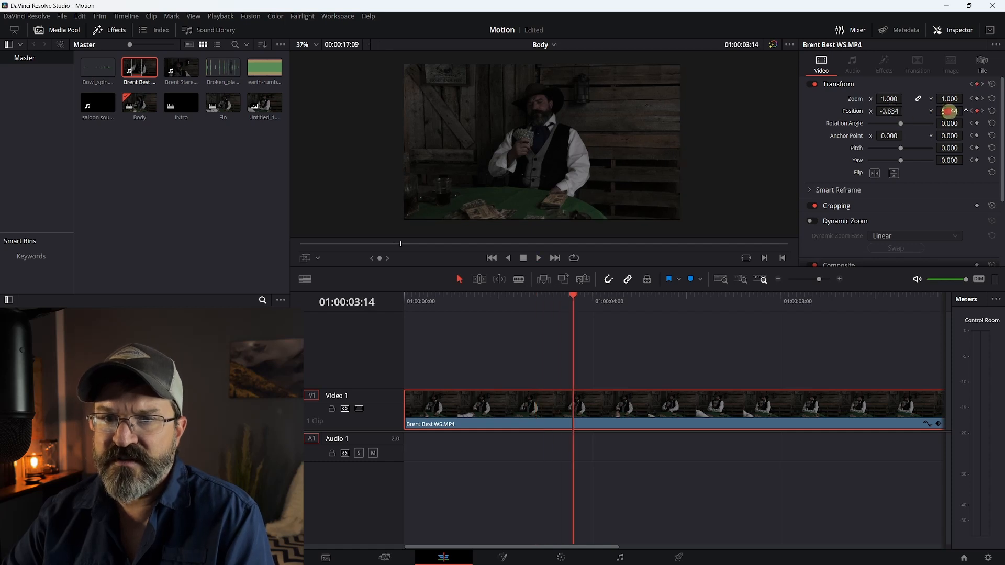
key(space)
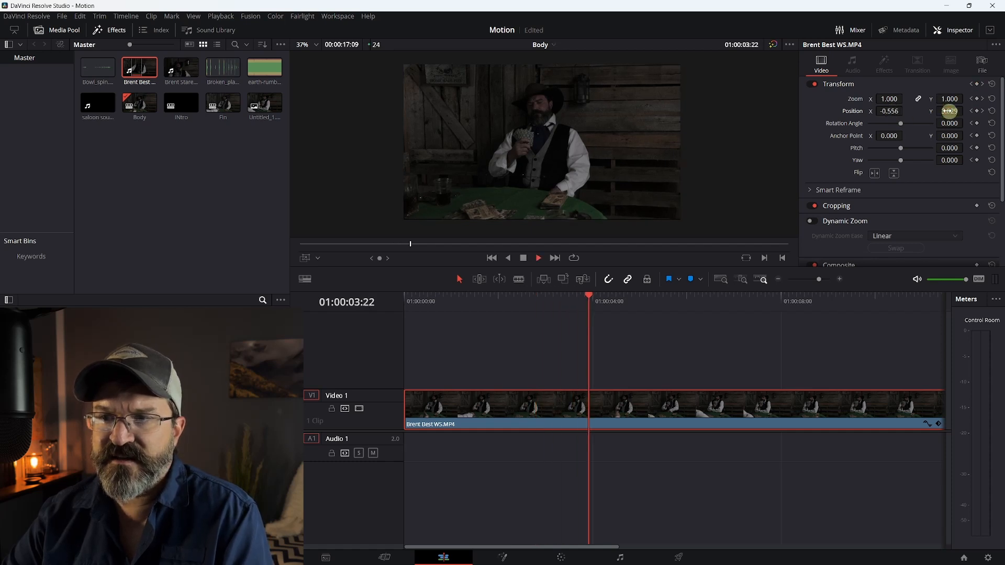
drag(892, 111, 890, 111)
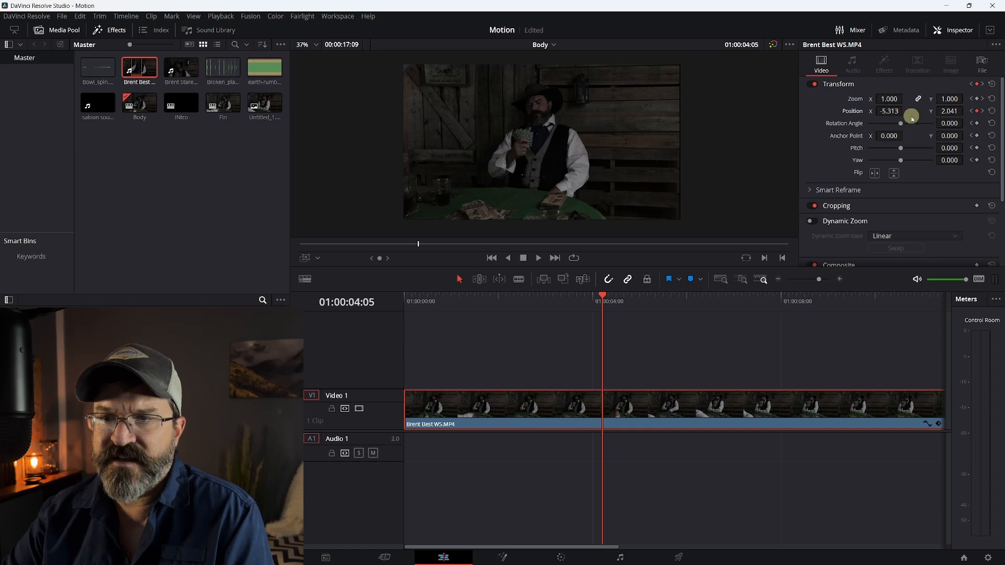
key(space)
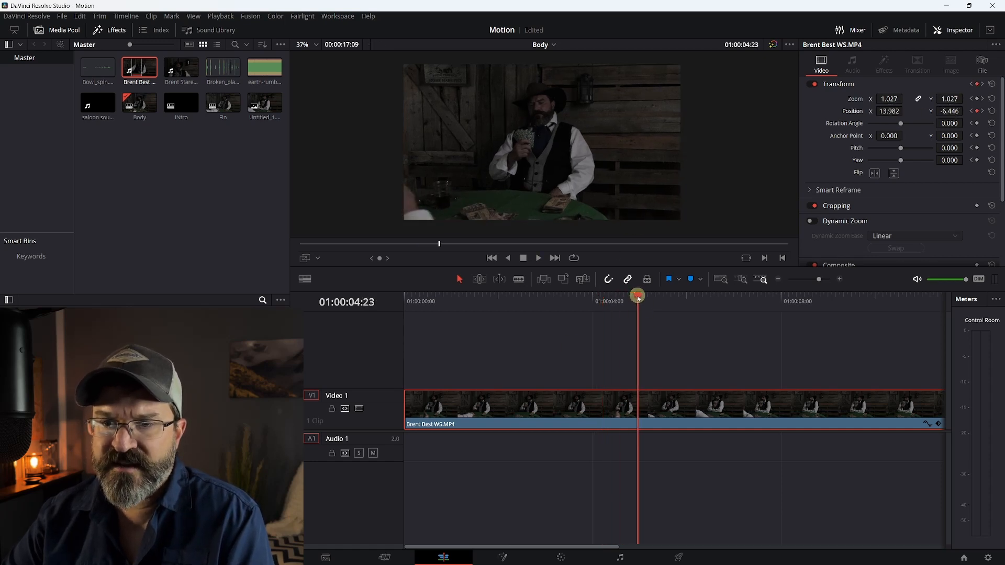
Set the clip's Zoom to 1.030 at 01:00:03:19 and play back the motion from the start.
drag(638, 296, 583, 295)
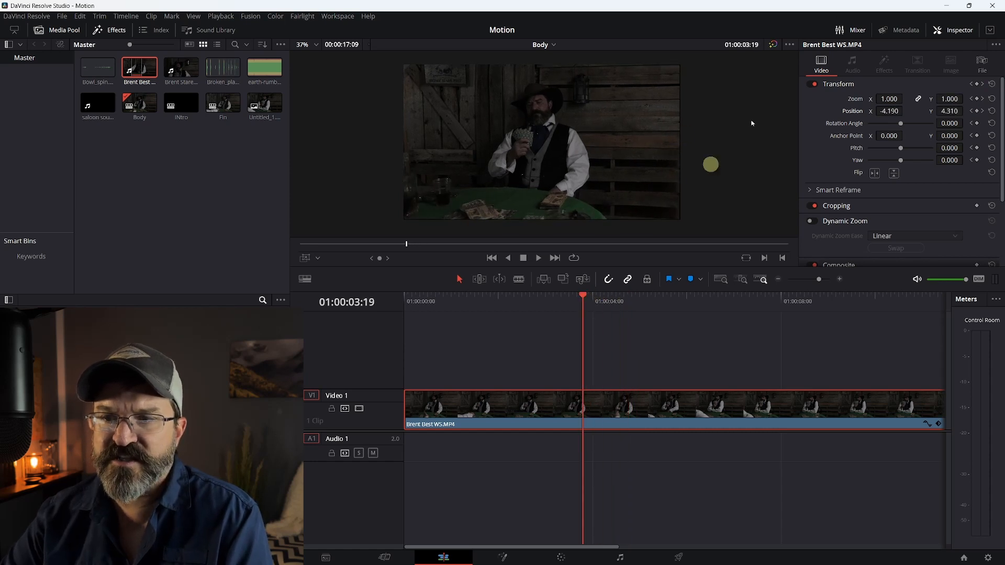
drag(888, 102, 889, 102)
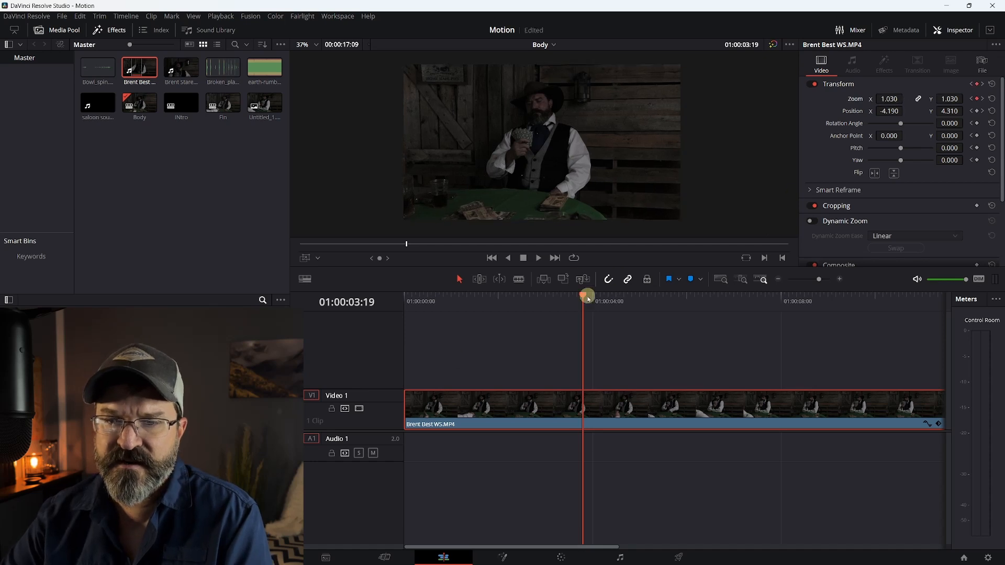
drag(586, 296, 385, 305)
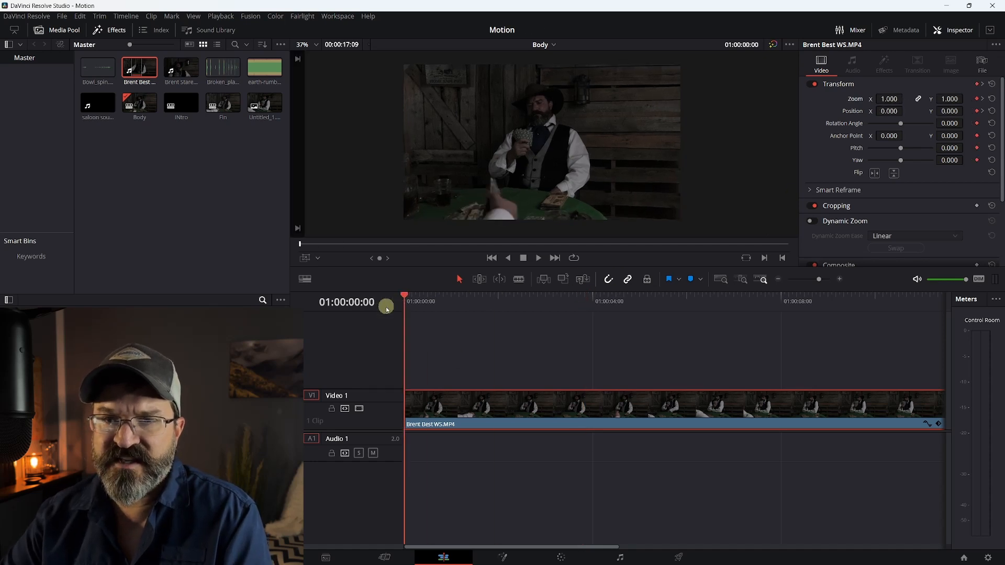
key(space)
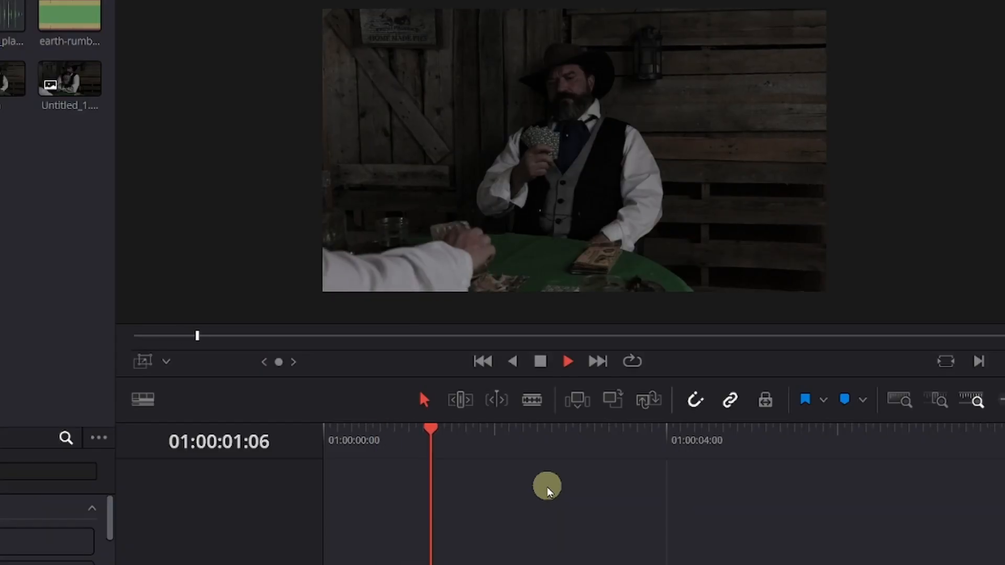
key(space)
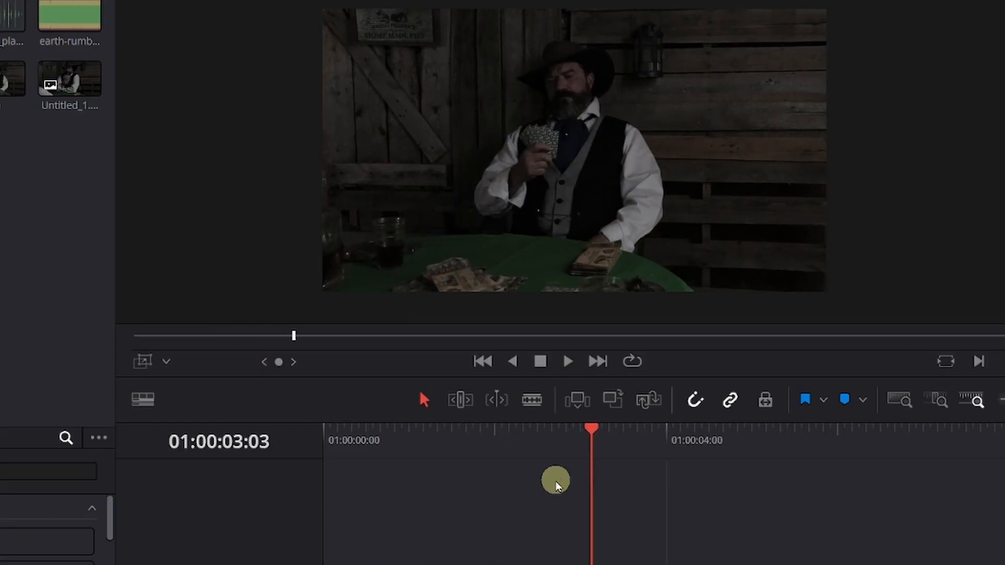
Keyframe further small Position shifts at 01:00:00:14 and 01:00:01:07.
drag(593, 428, 375, 435)
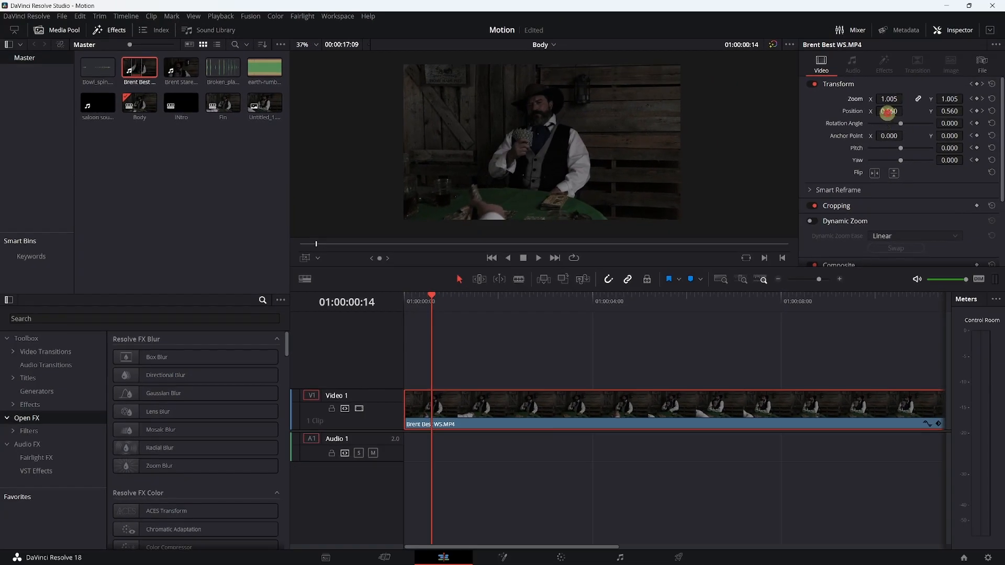
drag(888, 112, 942, 110)
key(space)
key(space)
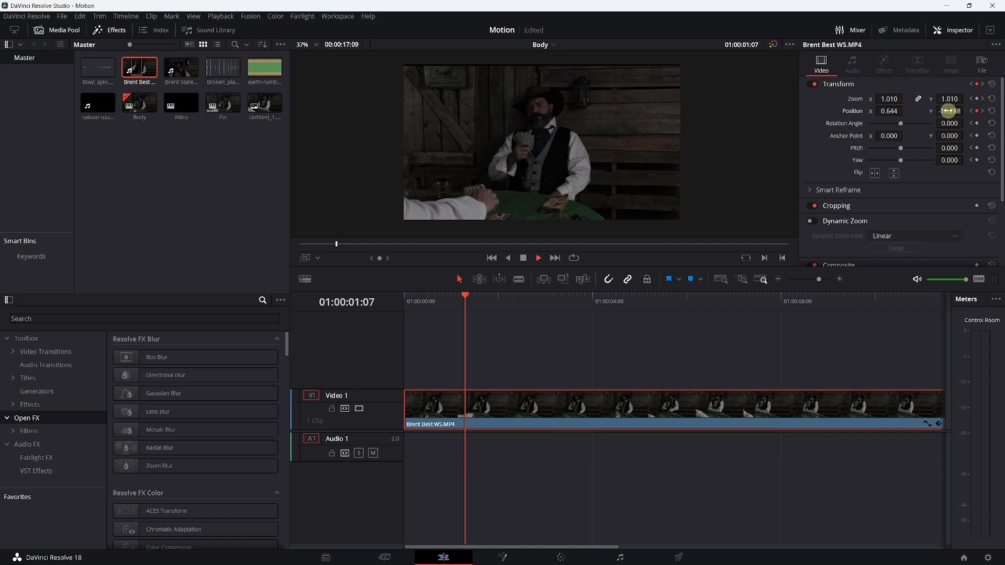
Play back the keyframed handheld-style motion from near the clip's start.
drag(415, 294, 396, 292)
key(space)
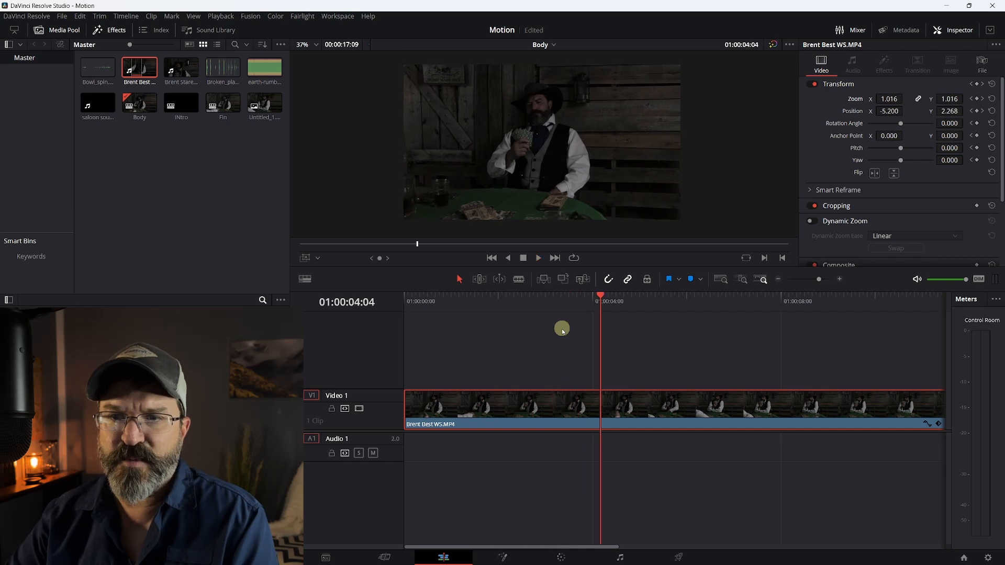
click(415, 297)
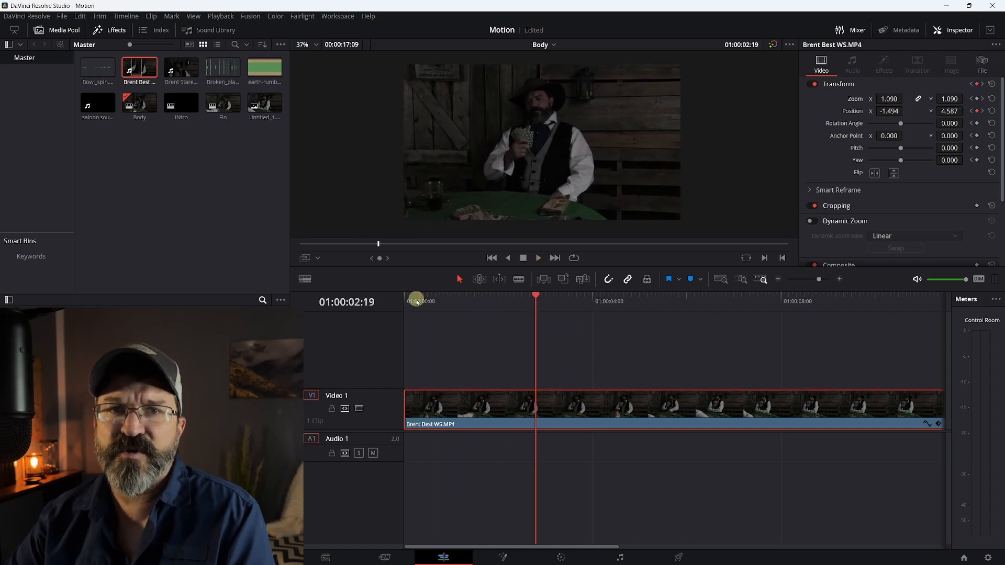
key(space)
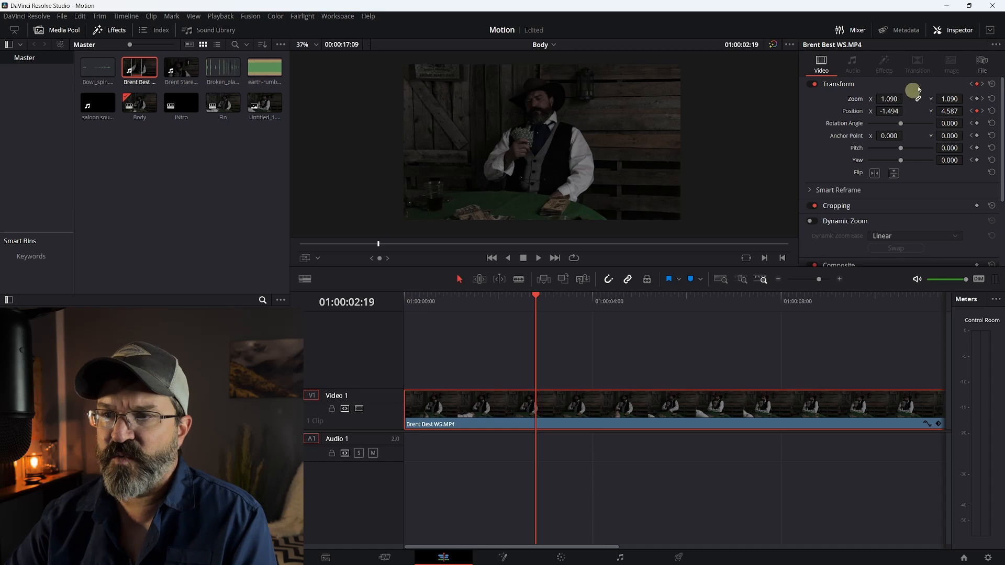
Reset all of the clip's Transform parameters and apply the Camera Shake effect to it.
click(992, 84)
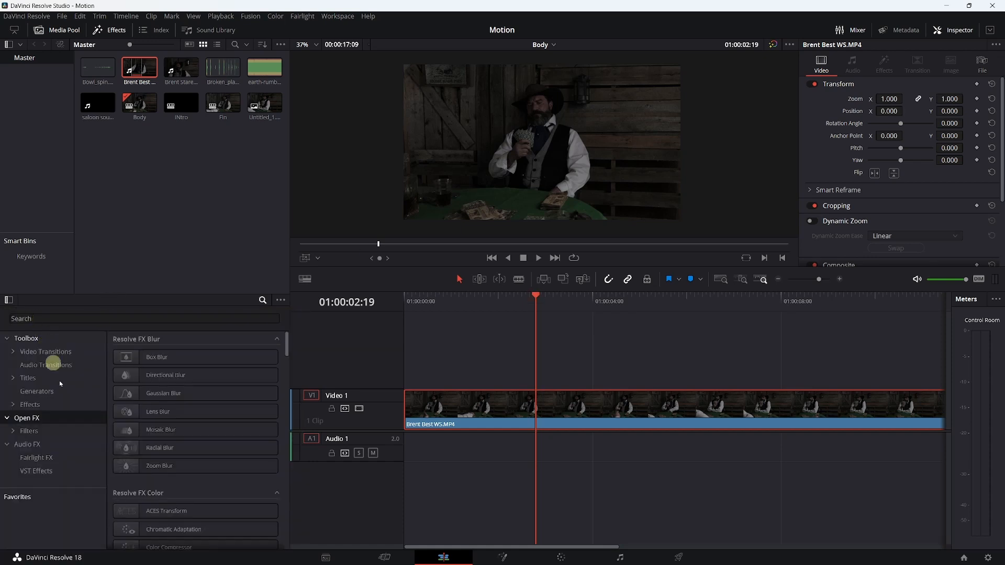
click(104, 316)
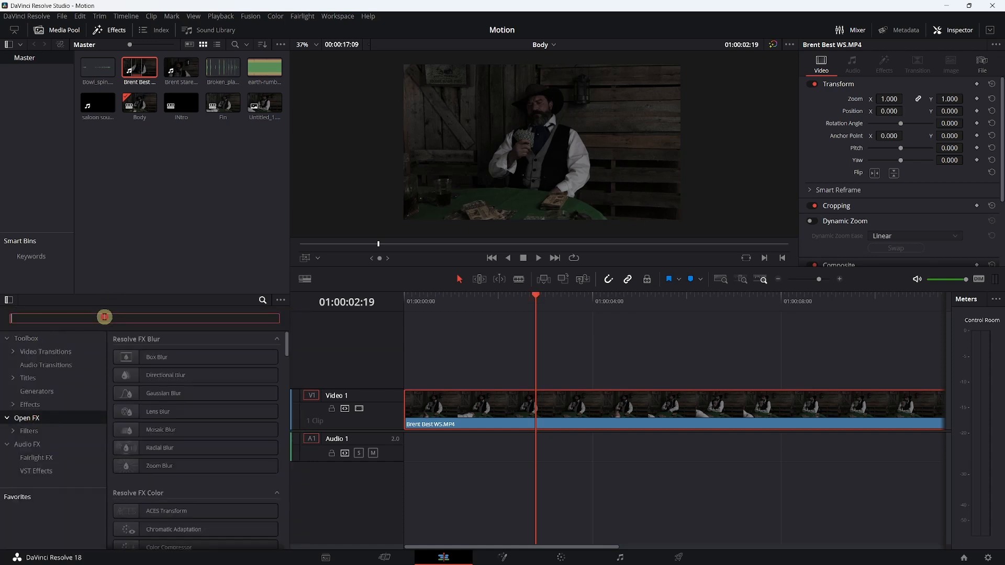
text(ca)
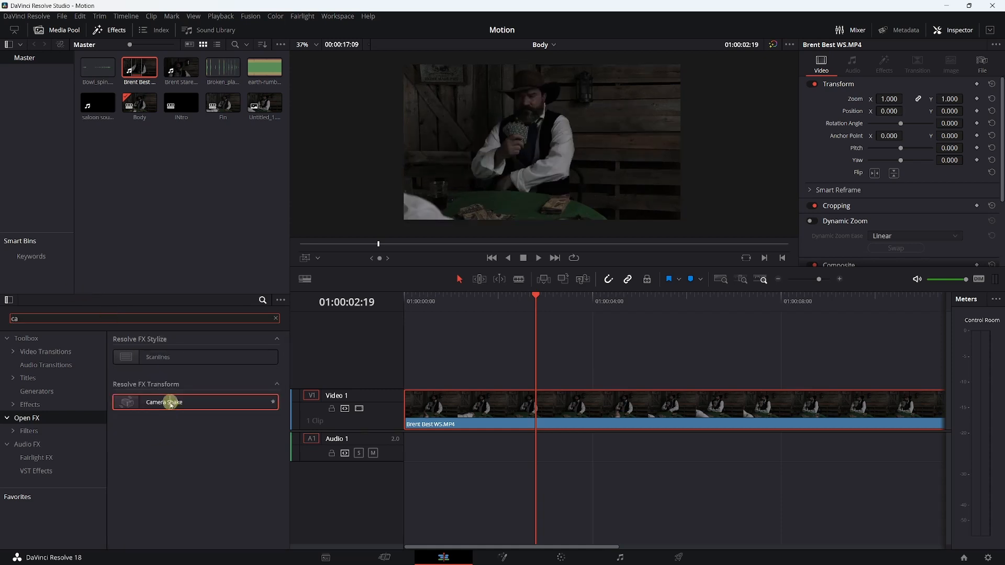
drag(173, 405, 533, 413)
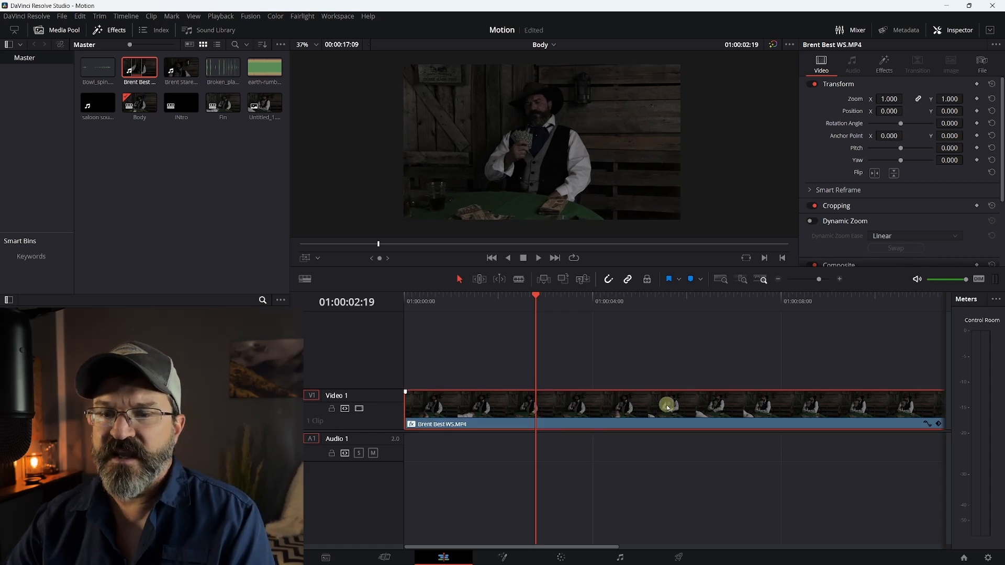
Show the Camera Shake settings, play back the default shake from the clip's start and return to 01:00:00:00.
click(884, 61)
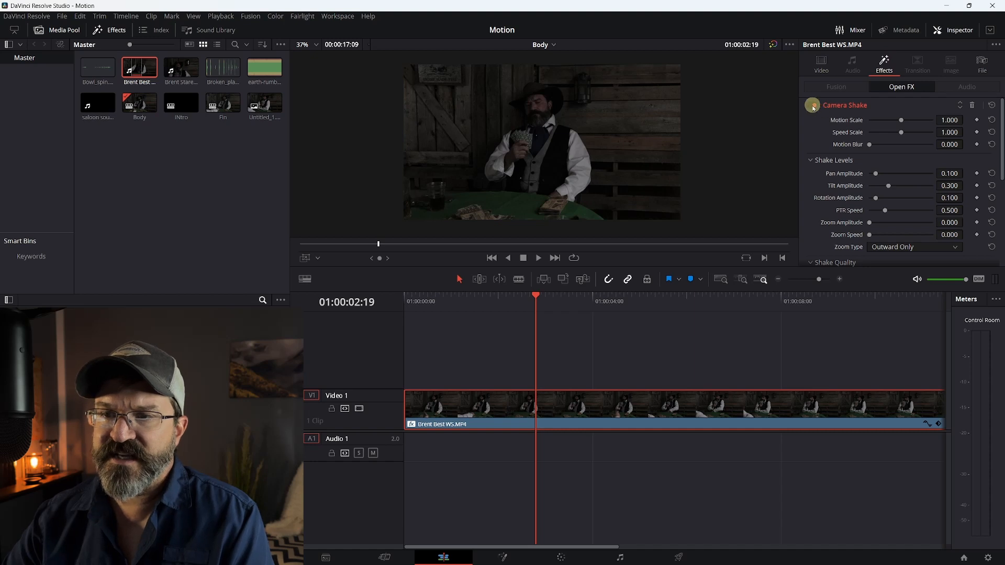
drag(535, 298, 379, 293)
key(space)
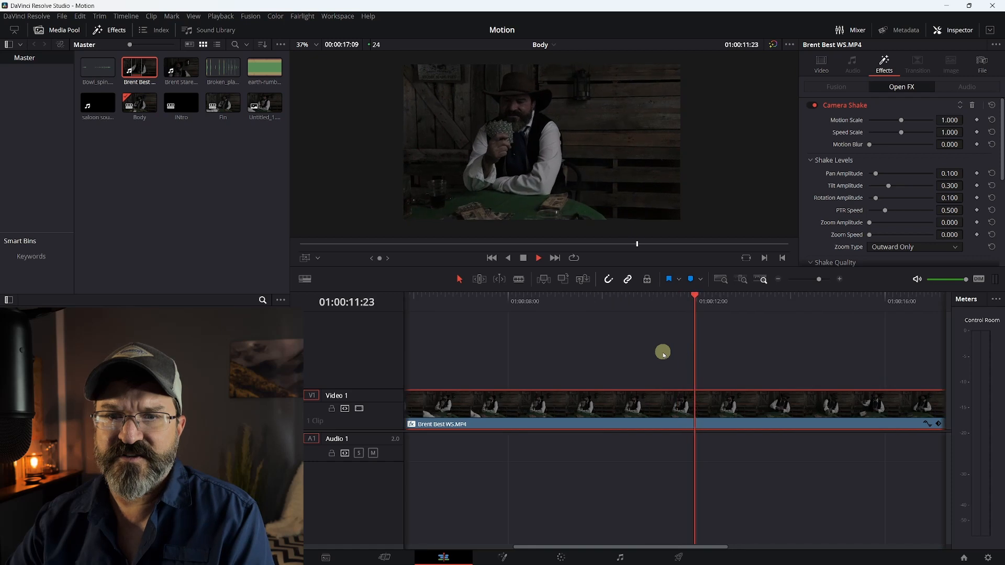
drag(719, 243, 276, 229)
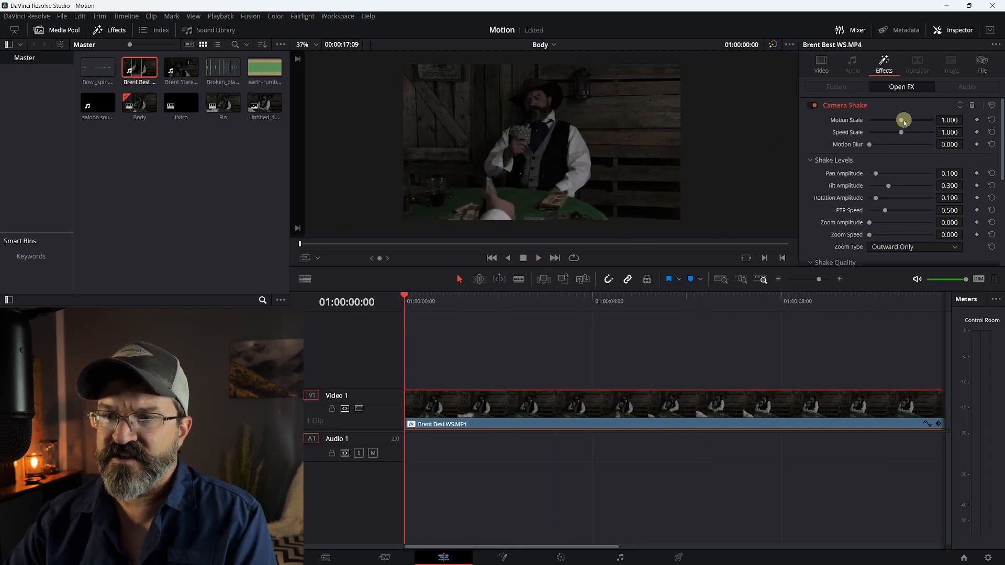
Set Camera Shake's Motion Scale to 0.171, Speed Scale to 0.155 and Motion Blur to 0.209, previewing the shake.
drag(901, 120, 872, 120)
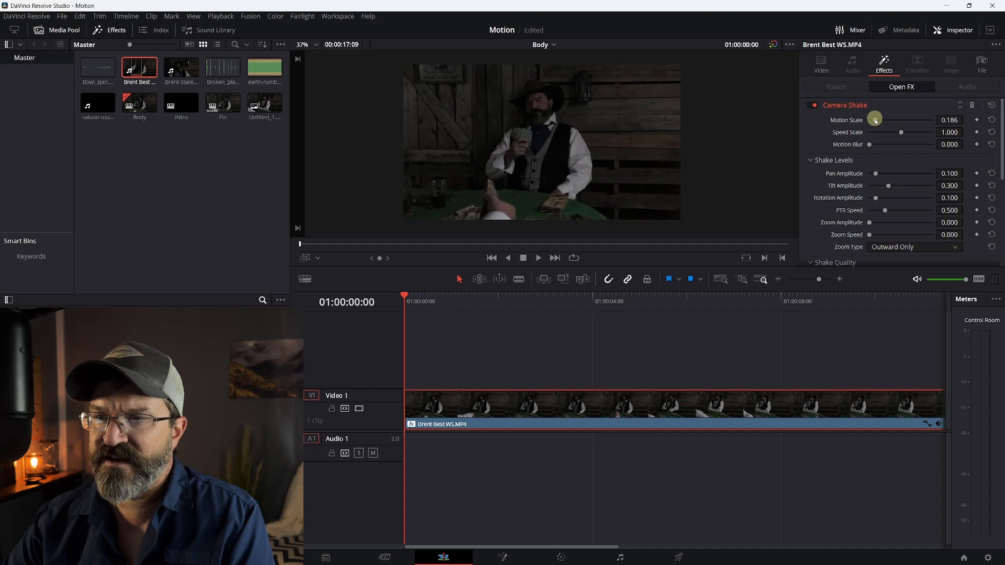
click(875, 132)
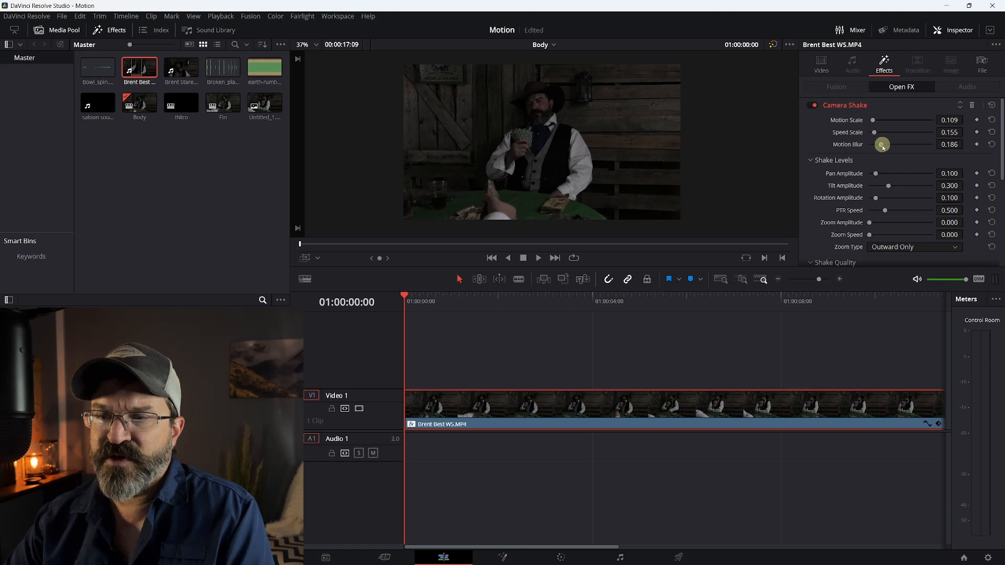
key(space)
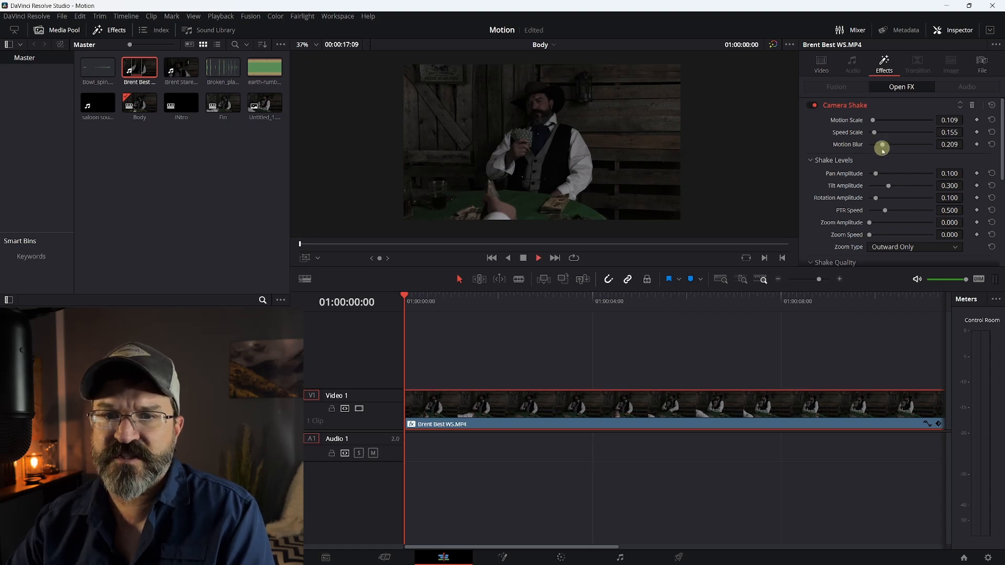
key(space)
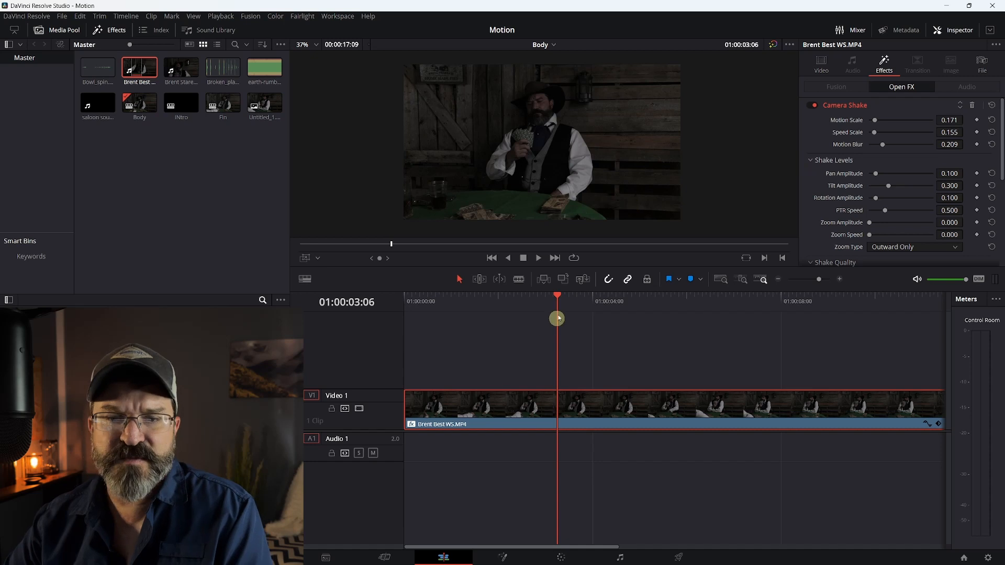
Play back the softened camera shake from the clip's start to about 01:00:03:13.
drag(557, 295, 386, 298)
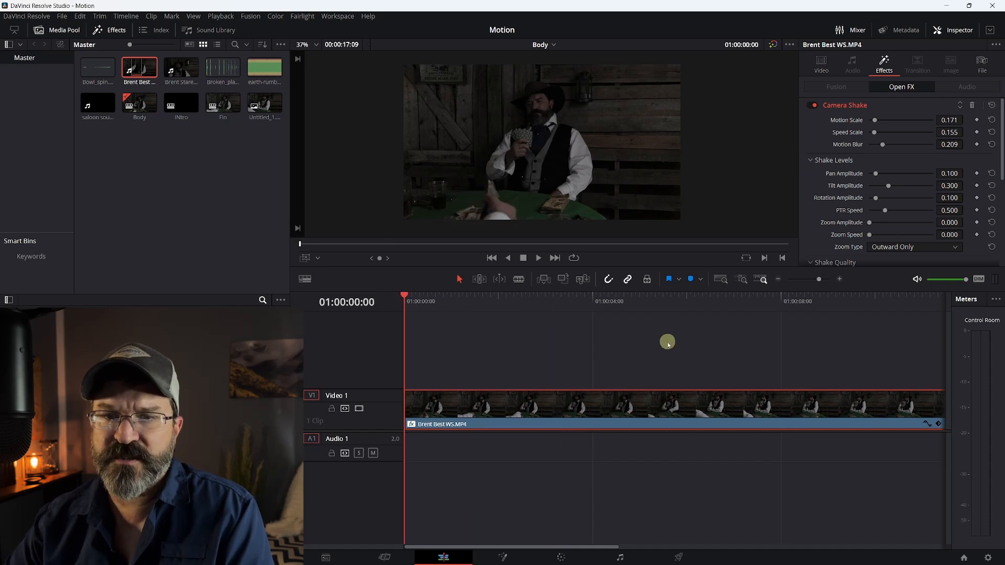
key(space)
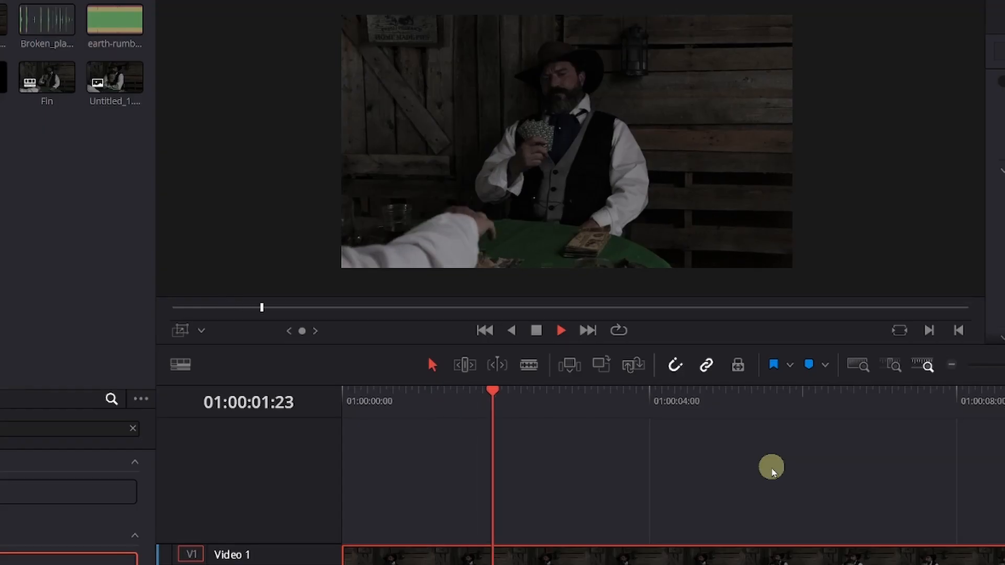
key(space)
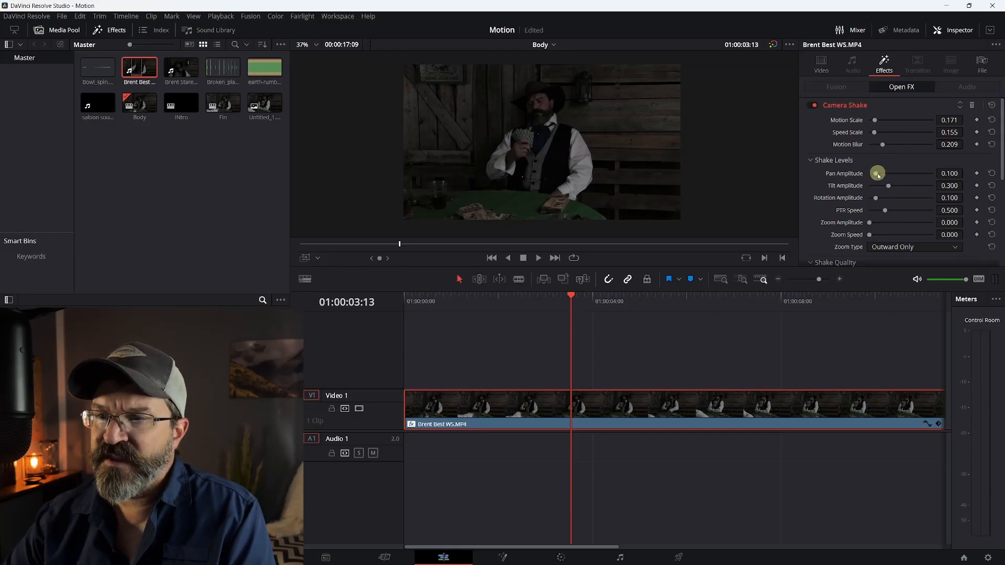
Preview Camera Shake with Pan Amplitude at 0.729, lower the amplitude to 0.248 and reset it to its default.
drag(875, 175, 915, 177)
key(space)
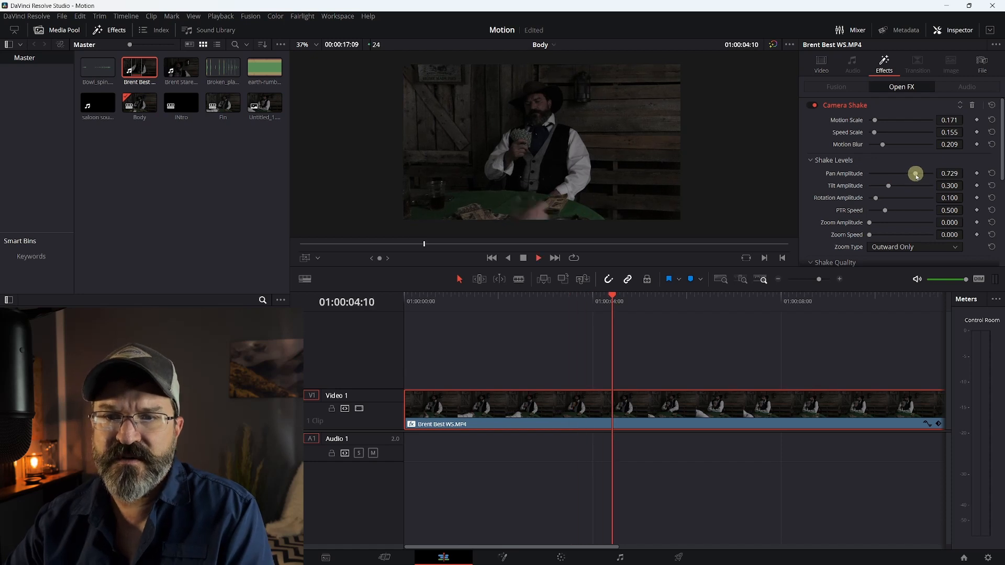
key(space)
drag(916, 175, 885, 174)
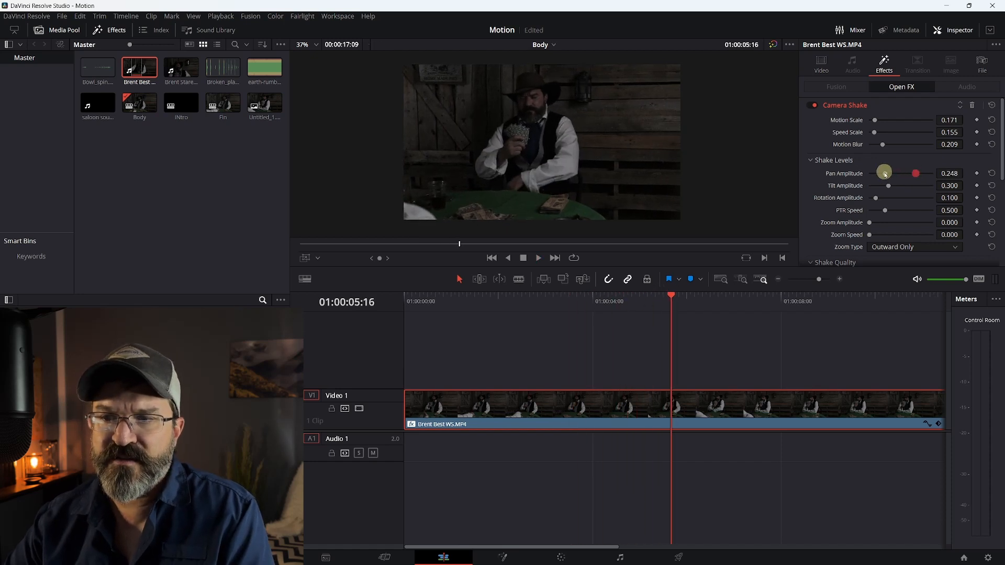
click(992, 173)
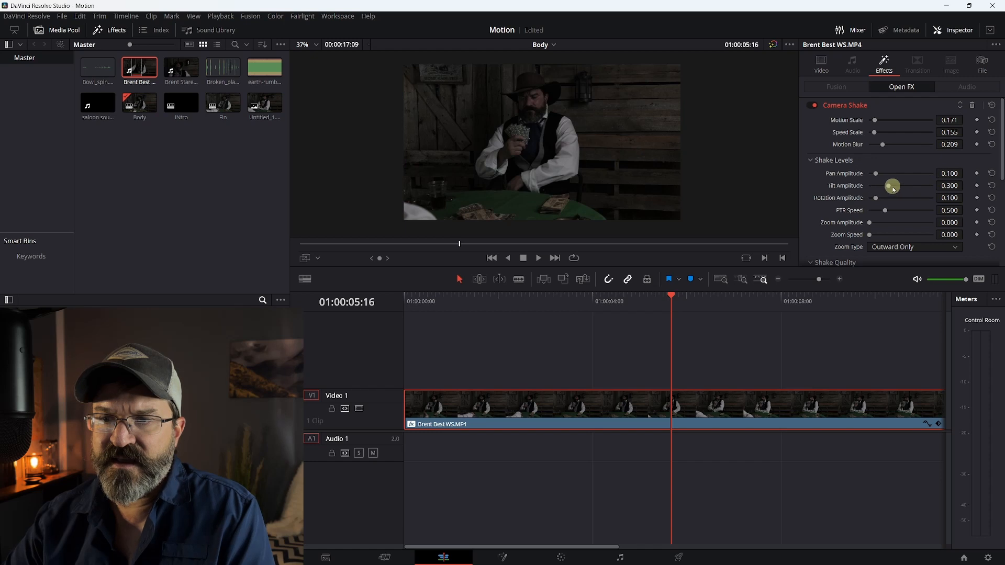
Preview the shake with Tilt Amplitude at 0.790, restore it to 0.300 and set Rotation Amplitude to 0.093.
key(space)
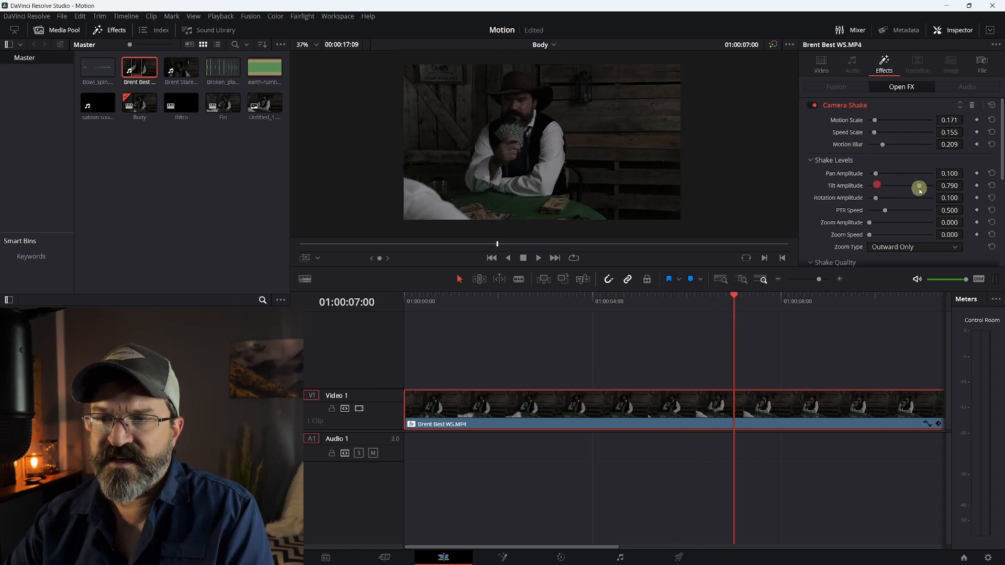
drag(919, 187, 875, 201)
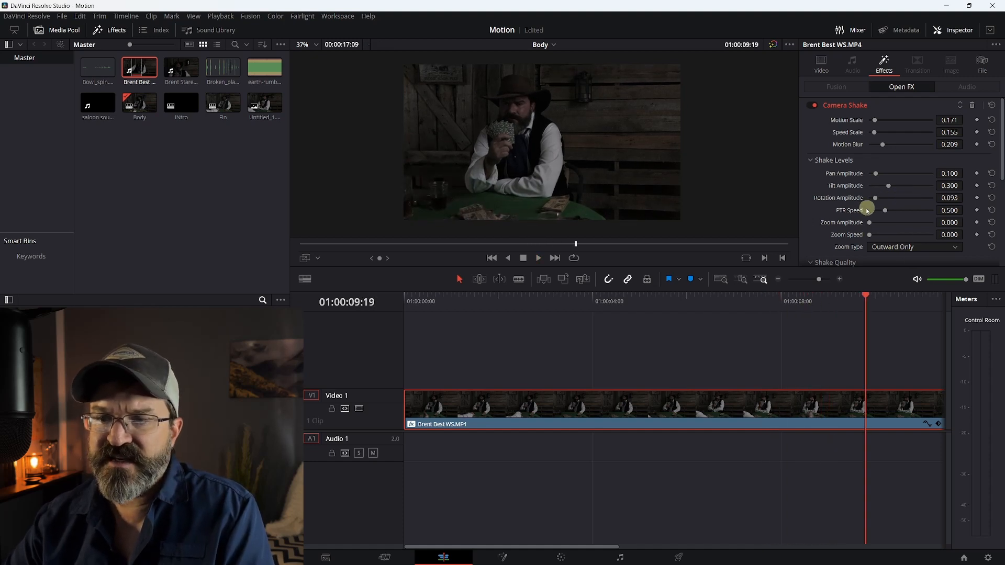
Look over Camera Shake's remaining settings and play back the adjusted shake from 01:00:00:00.
scroll(1000, 214, down, 5)
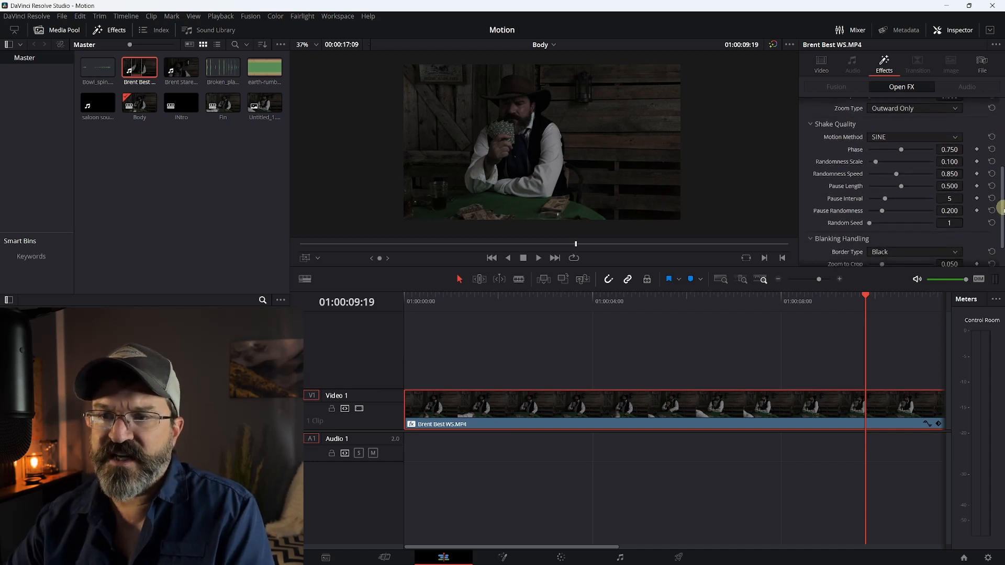
scroll(999, 209, up, 5)
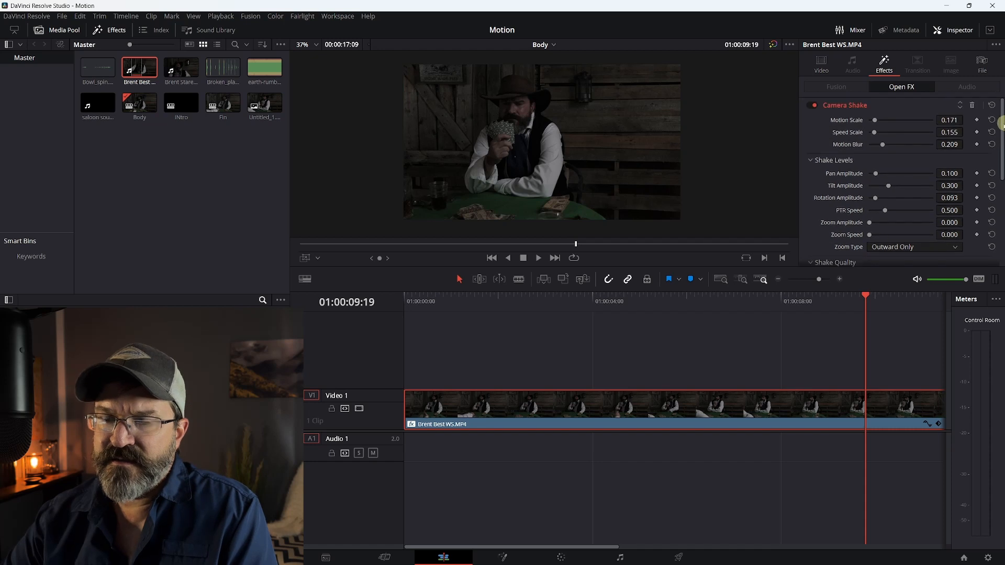
drag(423, 303, 410, 300)
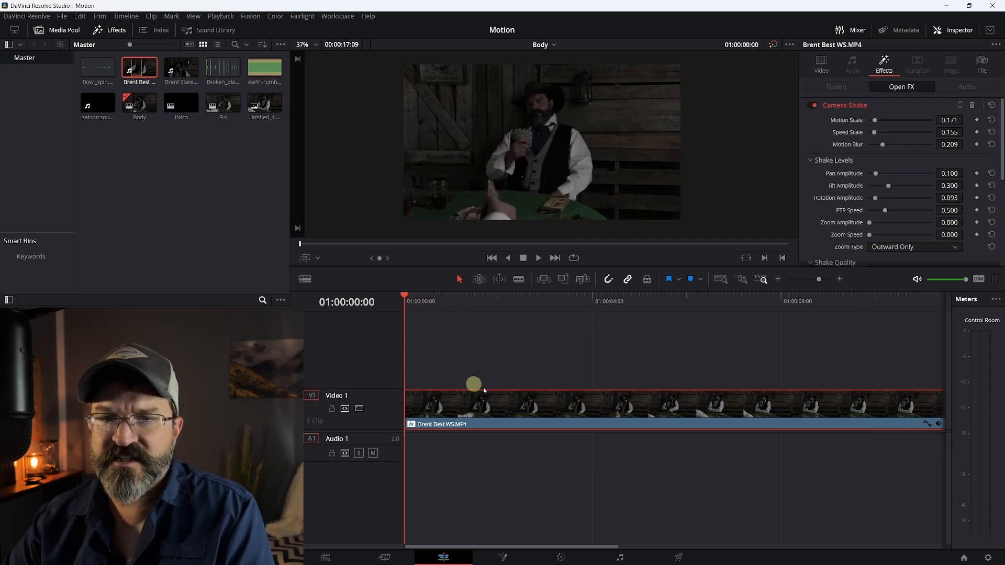
key(space)
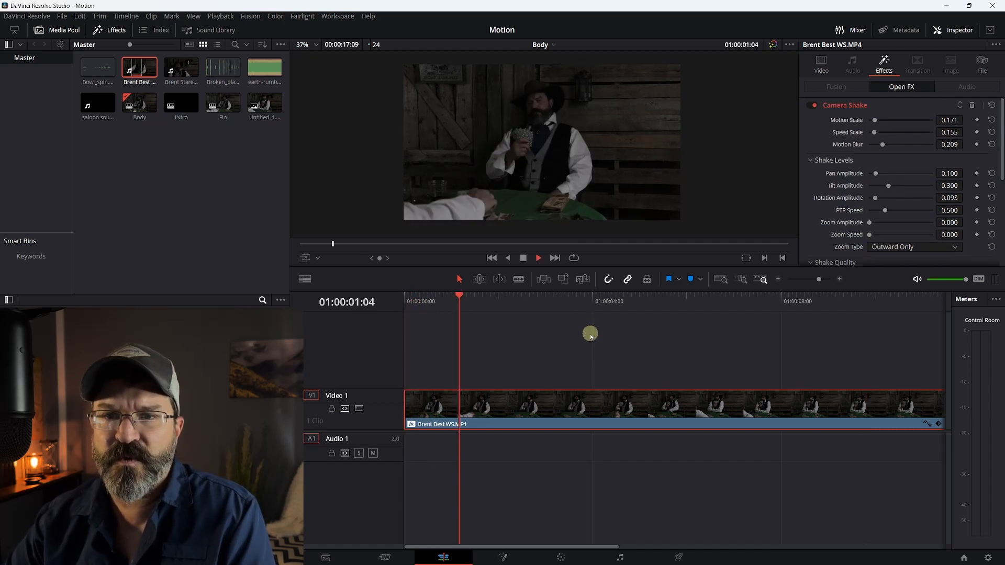